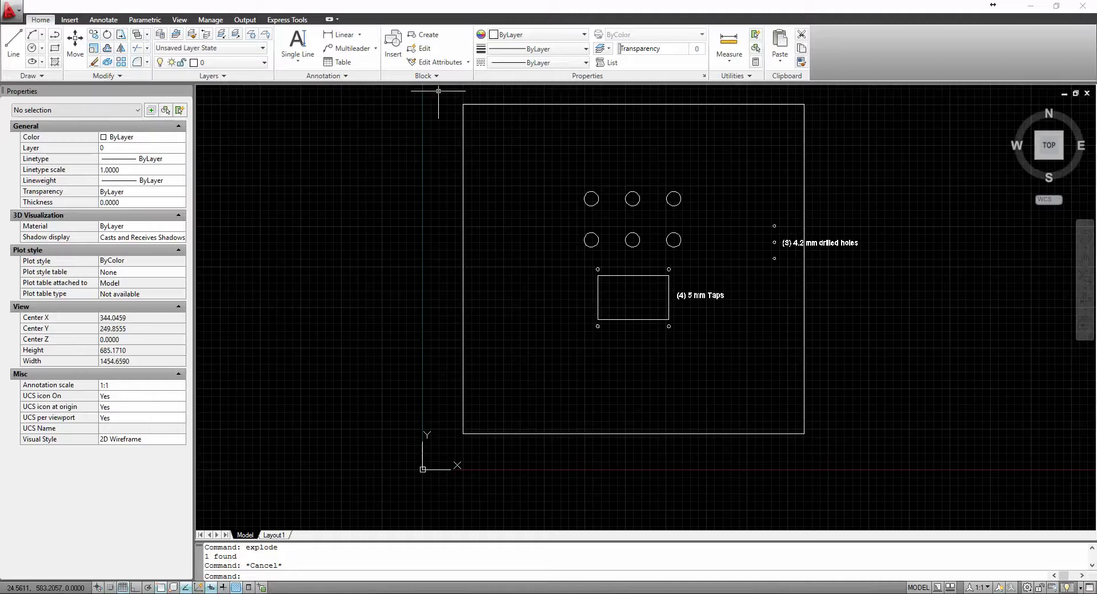
left_click(455, 92)
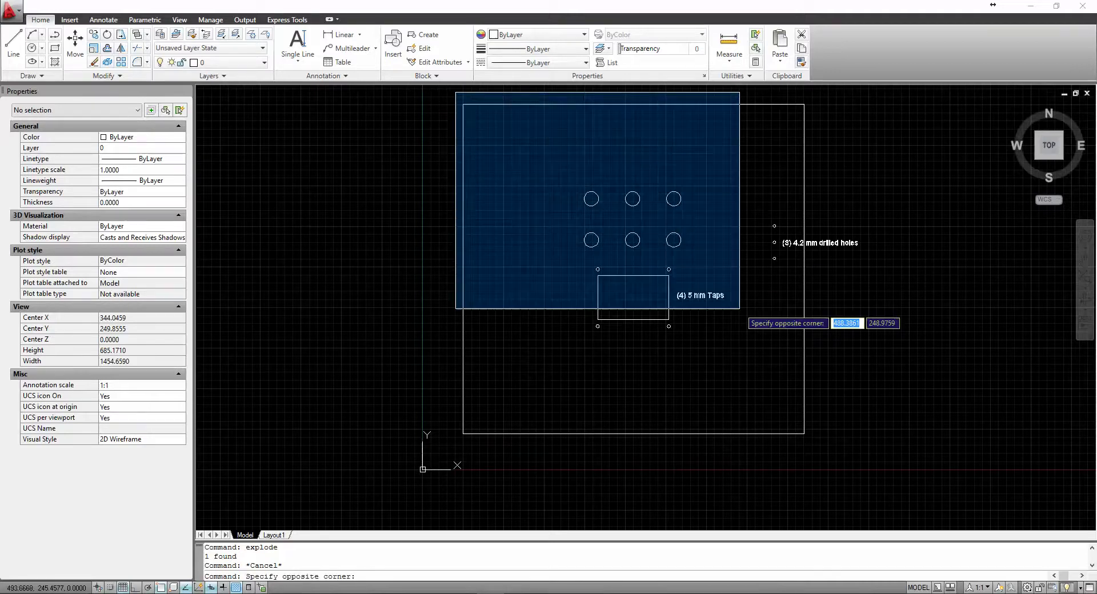
left_click(902, 470)
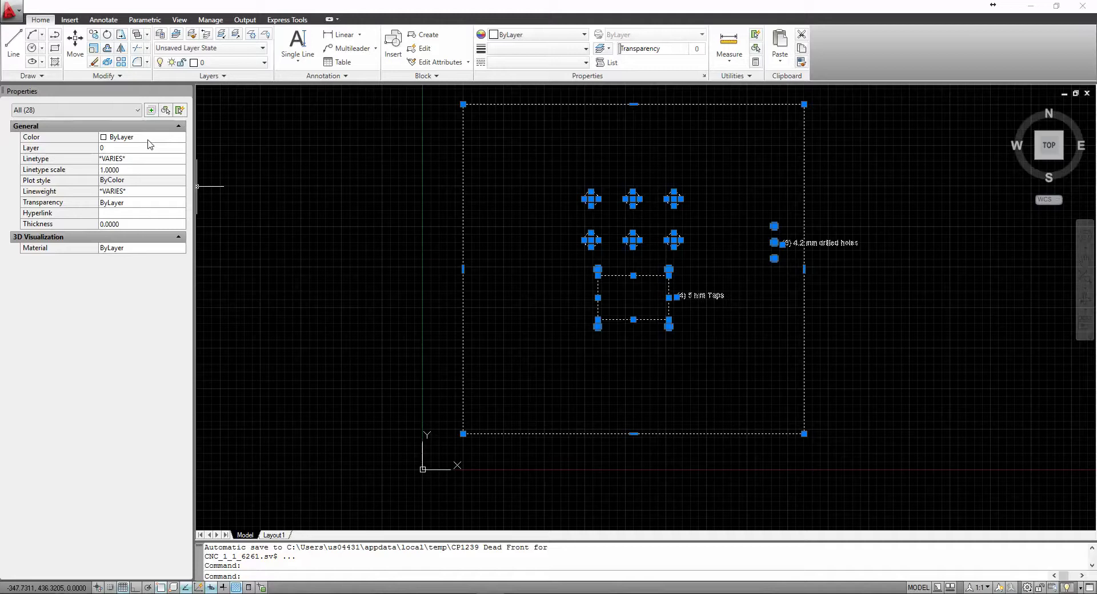
left_click(73, 136)
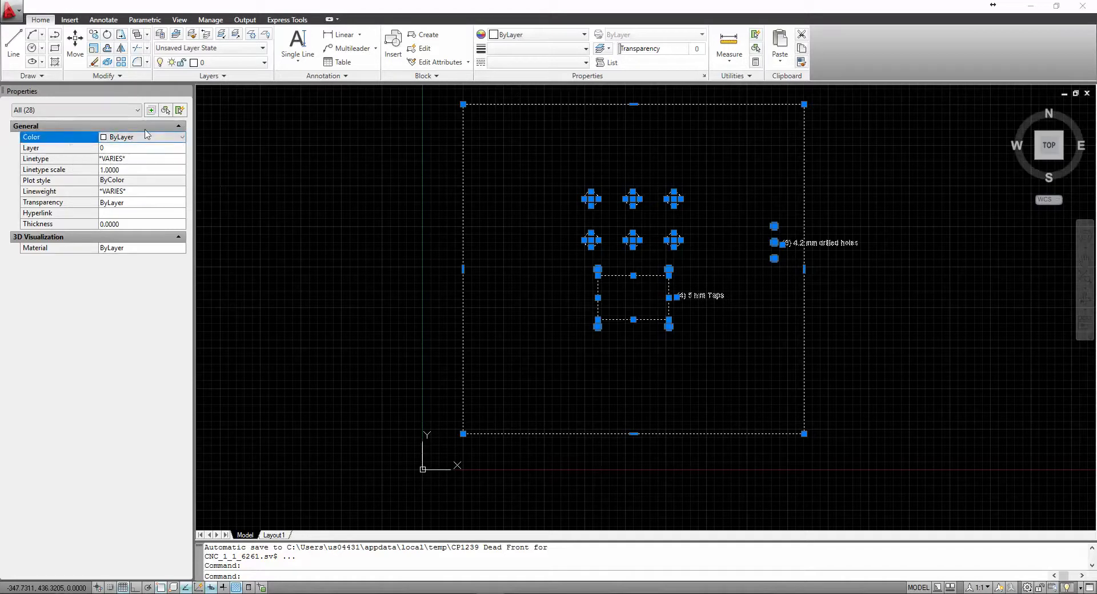
left_click(168, 138)
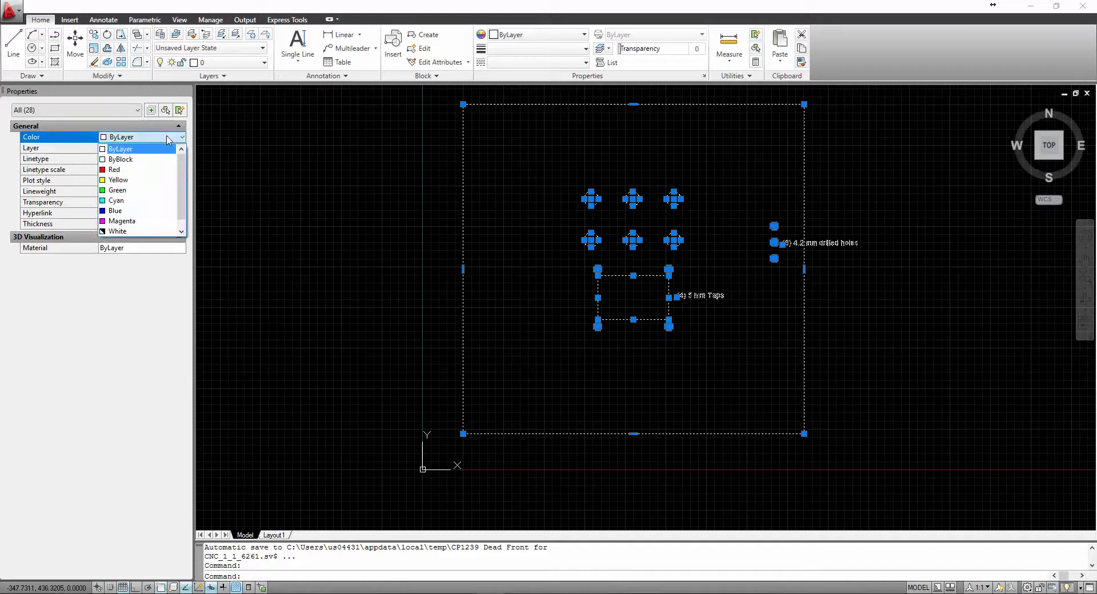
left_click(131, 150)
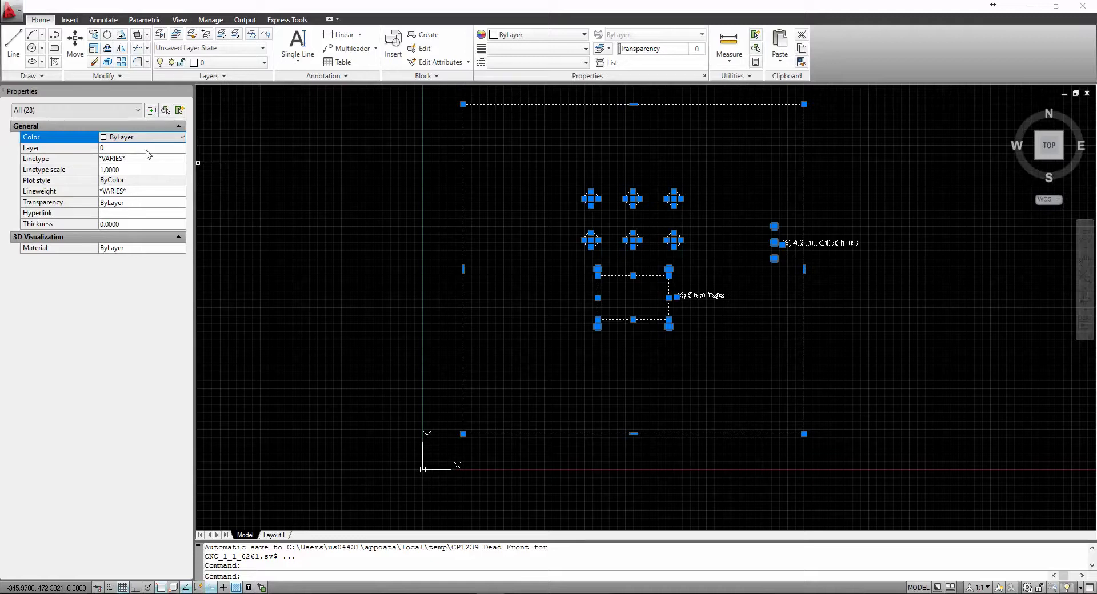
left_click(147, 149)
left_click(147, 149)
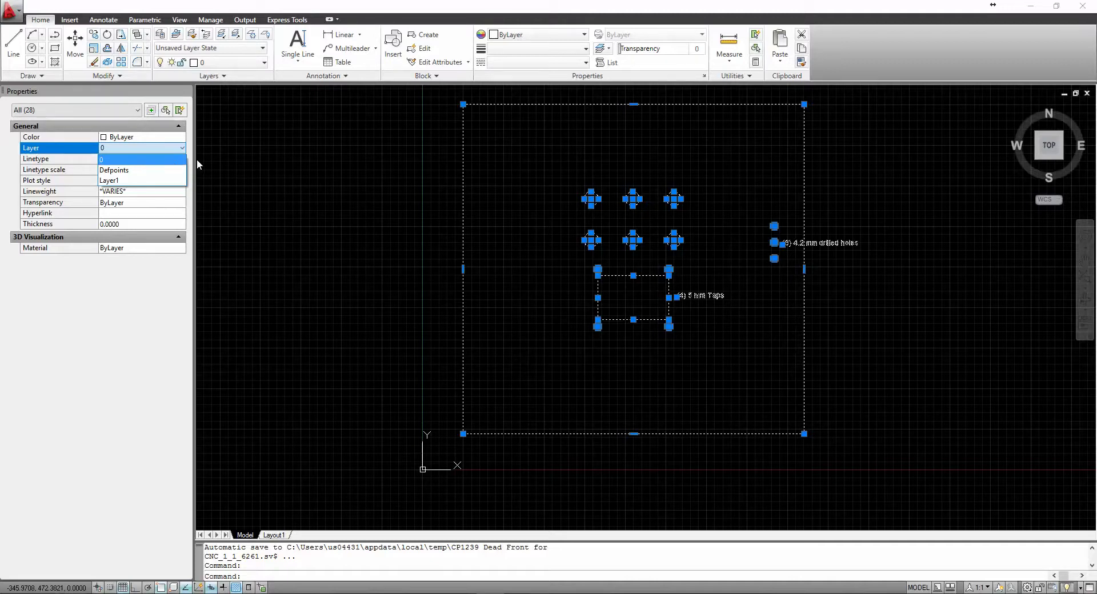
key("Escape")
key("Escape")
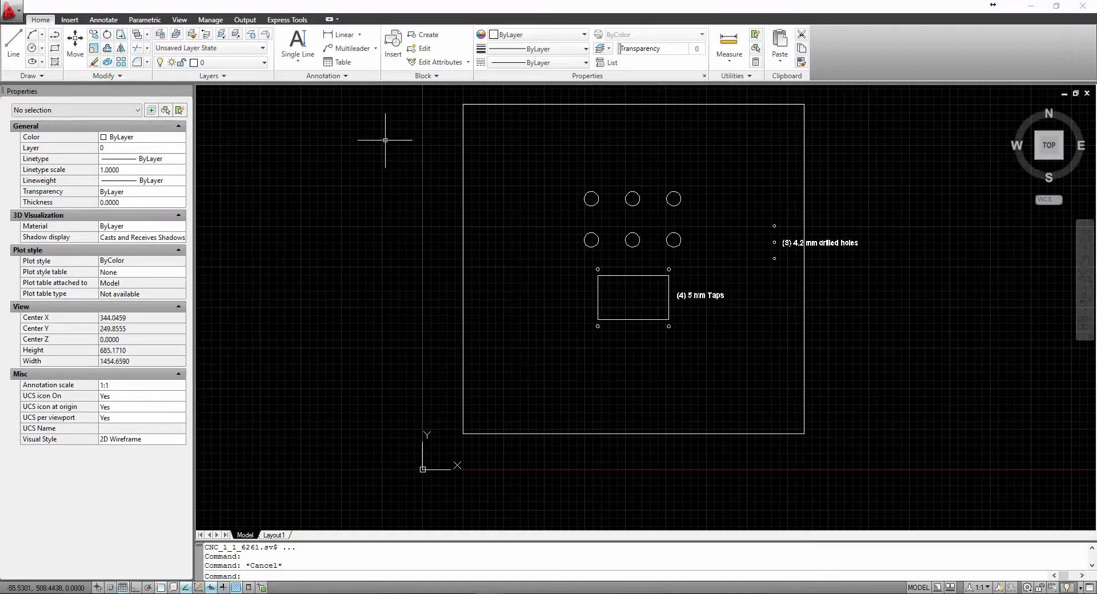
scroll(566, 169, "down", 2)
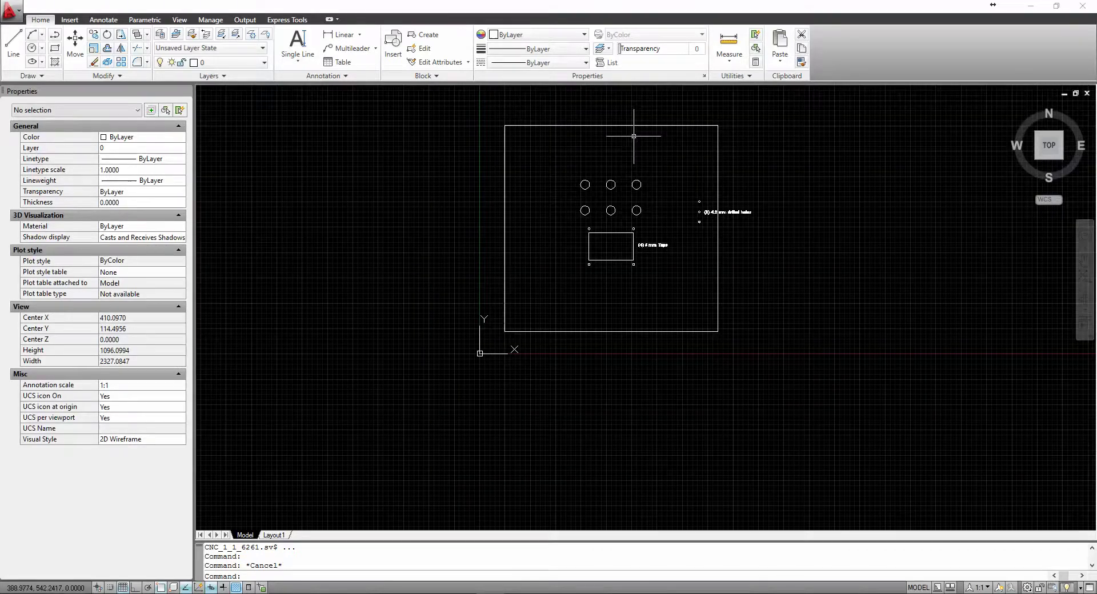
scroll(660, 118, "up", 3)
scroll(661, 118, "down", 2)
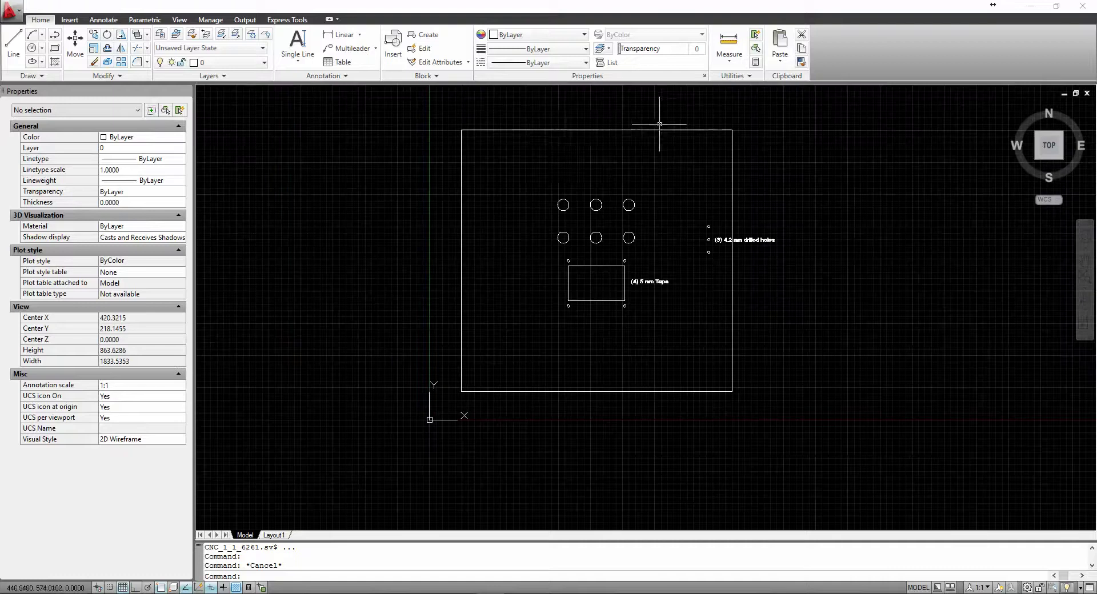
left_click(564, 200)
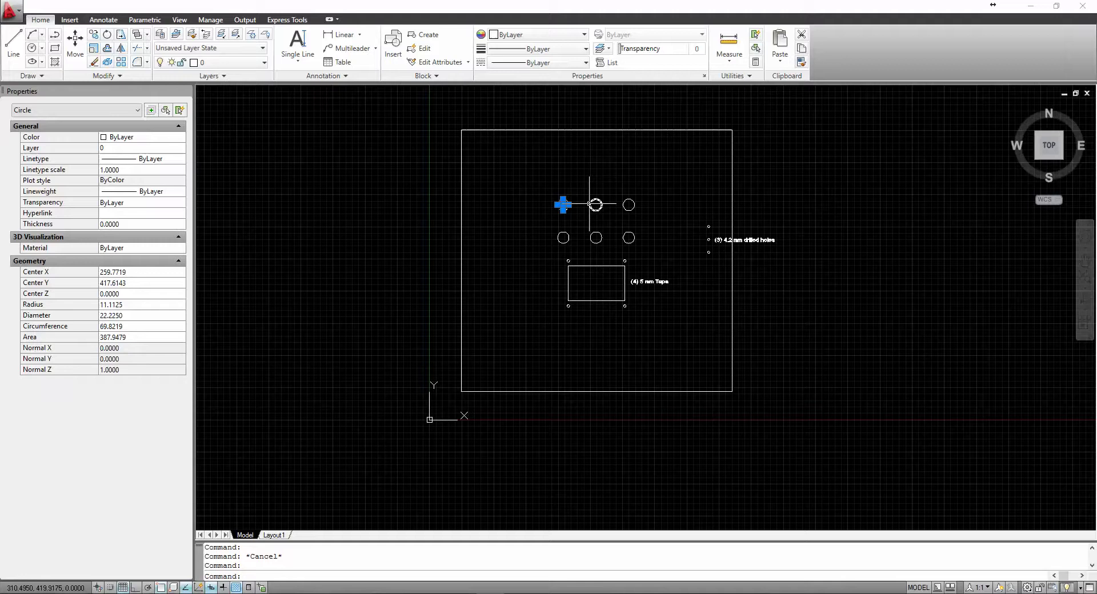
left_click(605, 203)
left_click(629, 204)
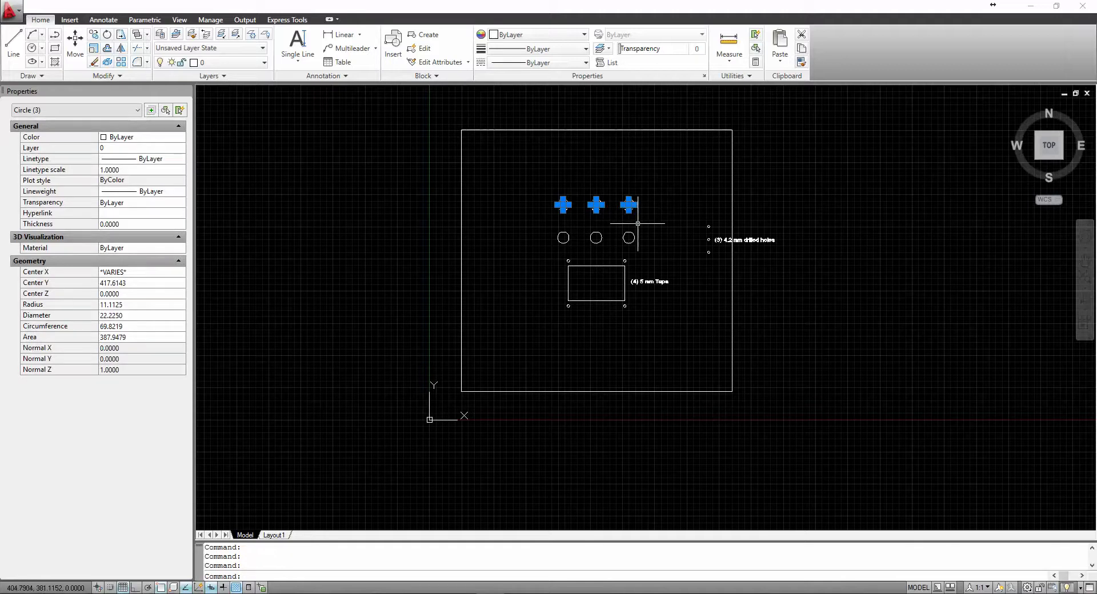
key("Escape")
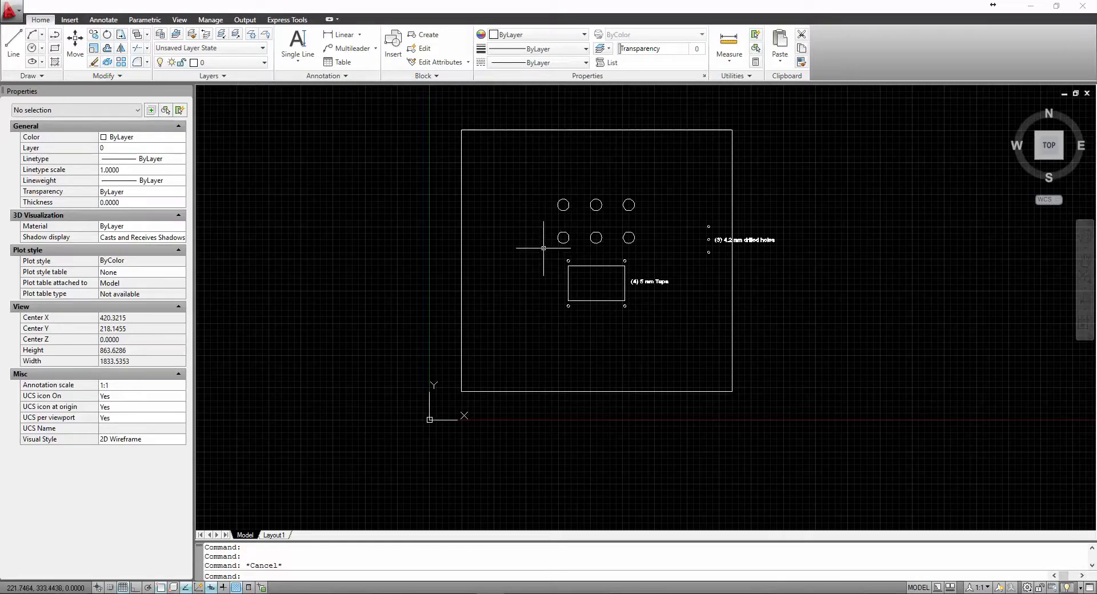
Set the outer border polyline's colour to Red in the Properties palette.
left_click(470, 129)
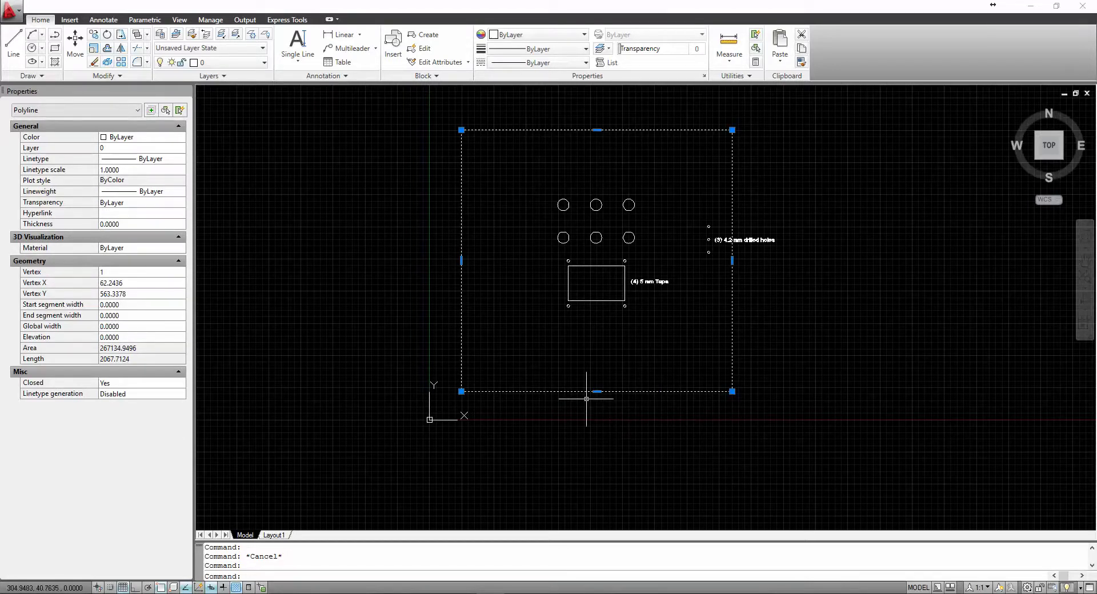
key("Escape")
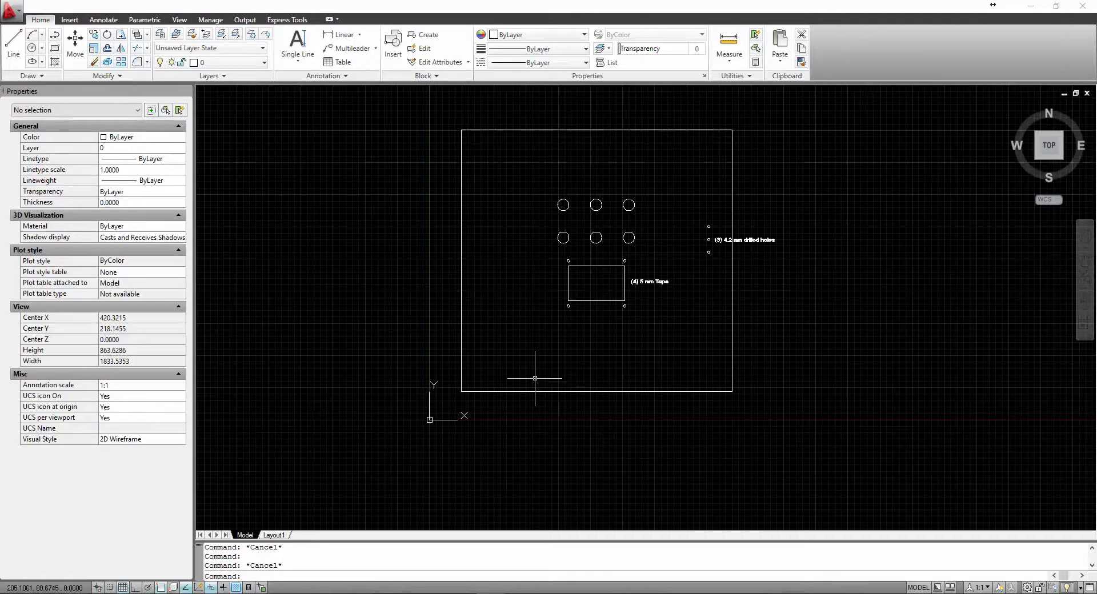
left_click(461, 318)
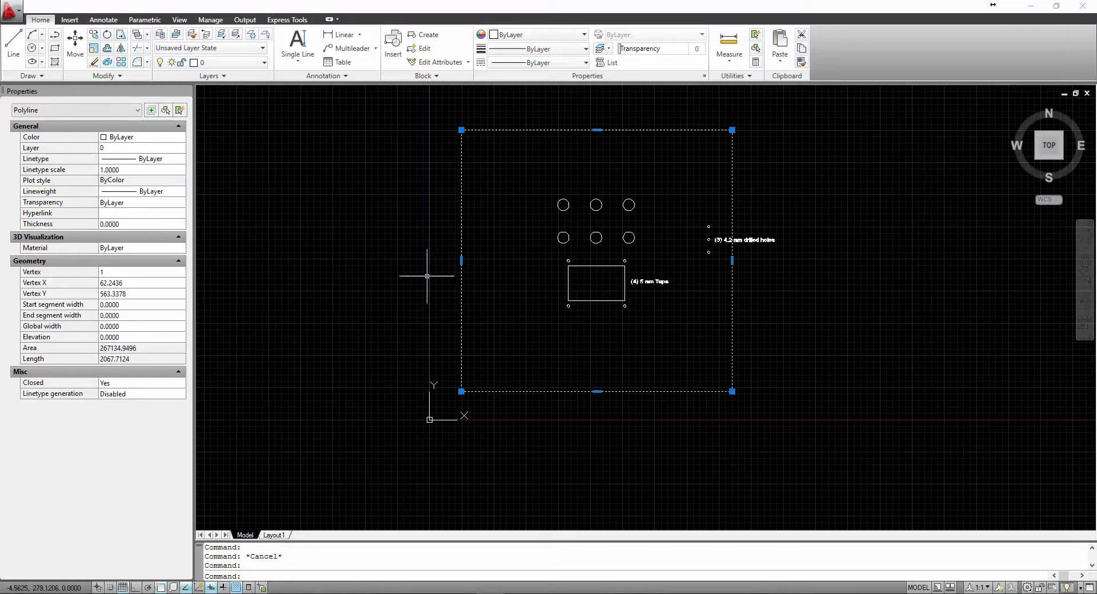
left_click(177, 140)
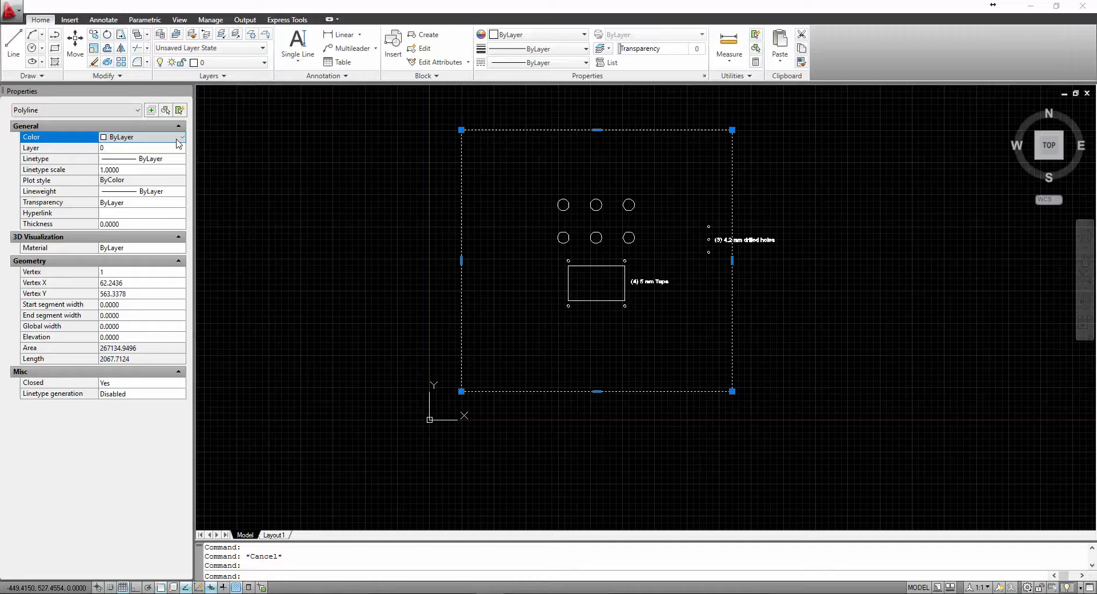
left_click(182, 138)
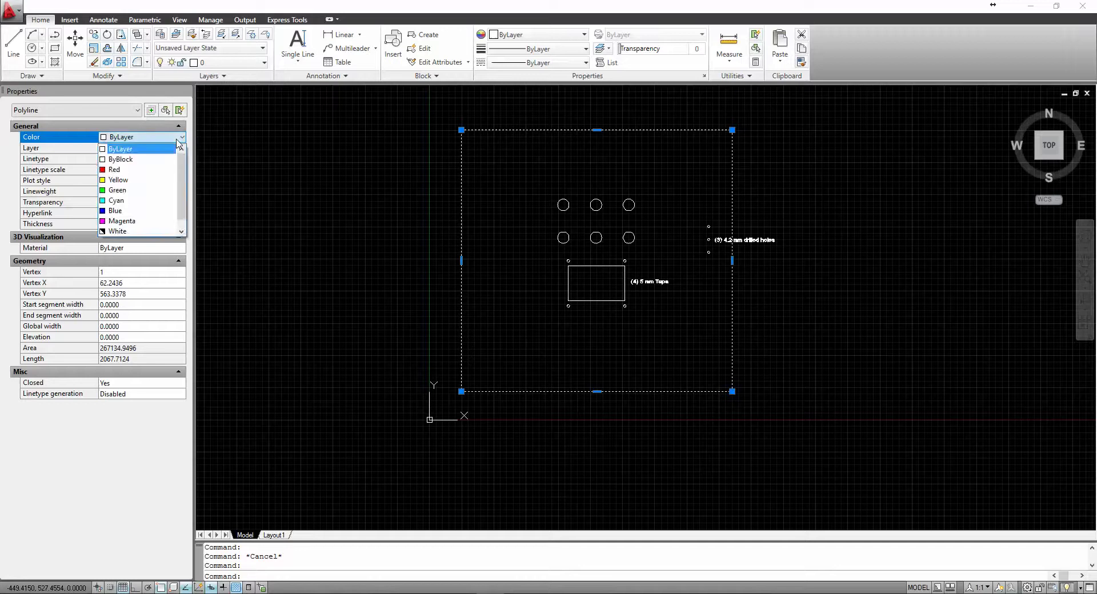
left_click(116, 170)
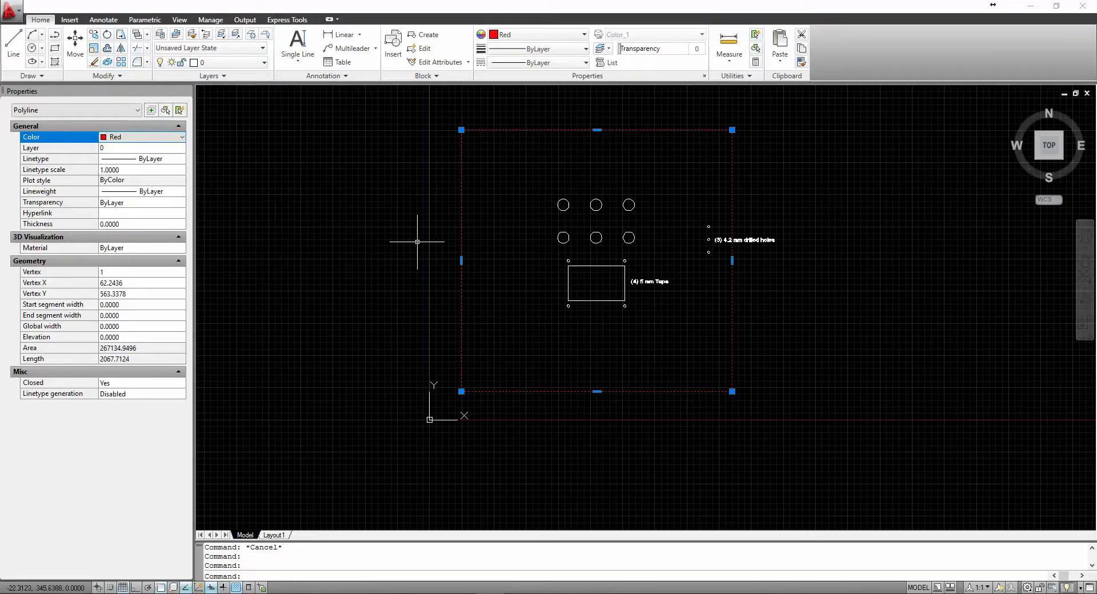
key("Escape")
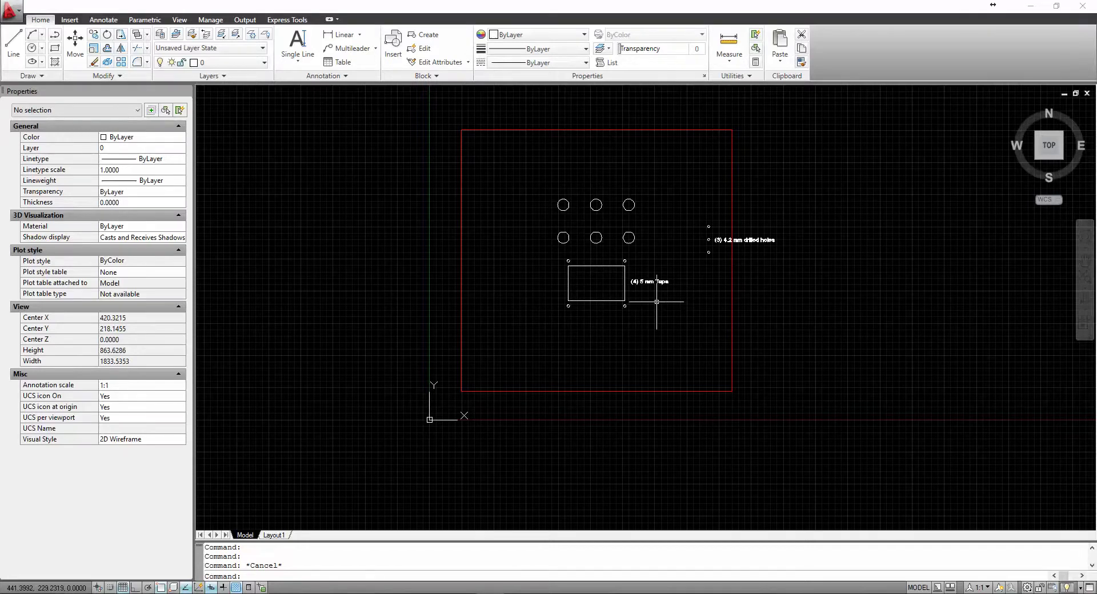
Window-select the three 4.2 mm drilled-hole circles and set their colour to Green.
scroll(715, 279, "up", 5)
scroll(715, 279, "down", 2)
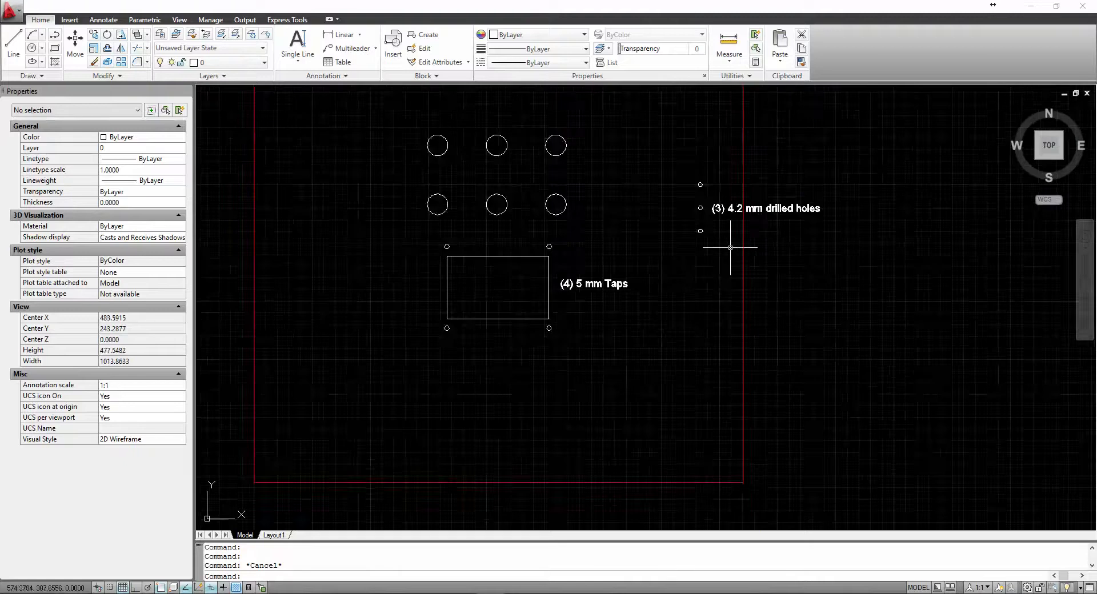
scroll(732, 223, "up", 3)
left_click(657, 128)
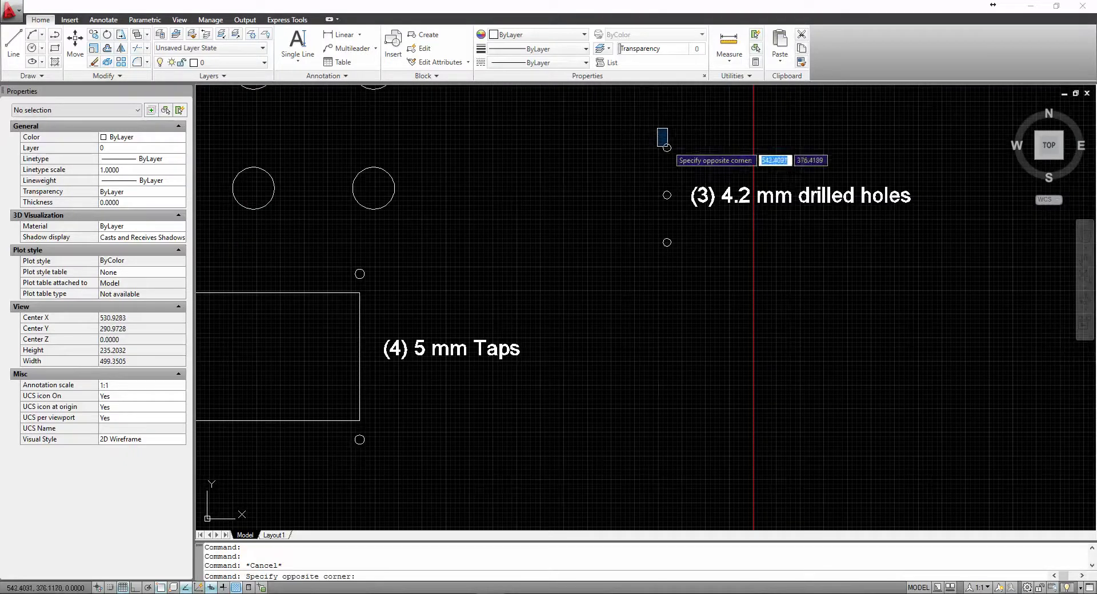
left_click(677, 258)
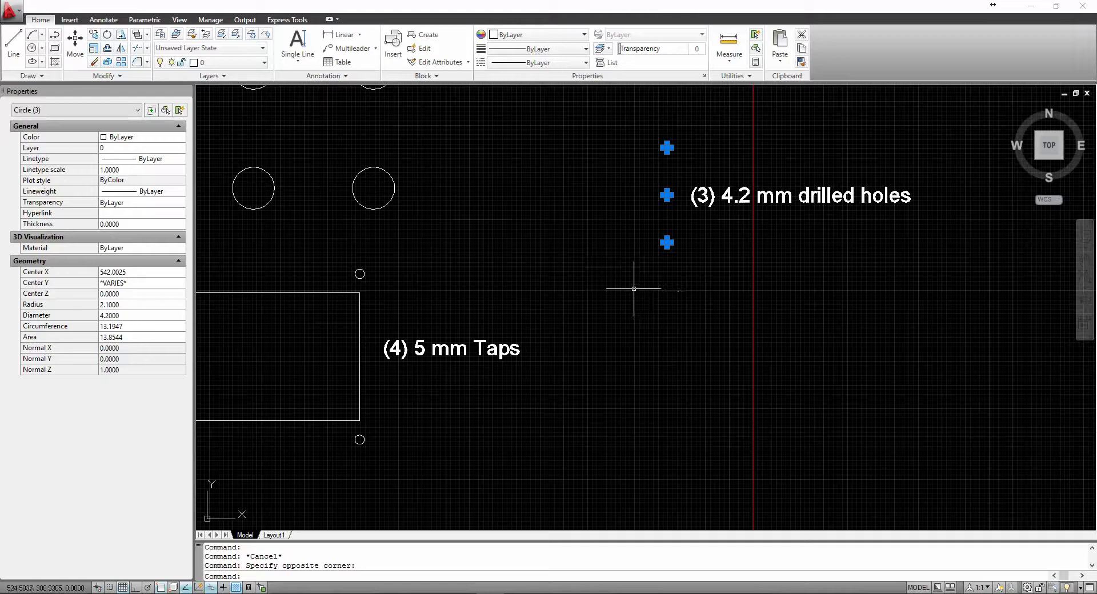
left_click(169, 141)
left_click(168, 140)
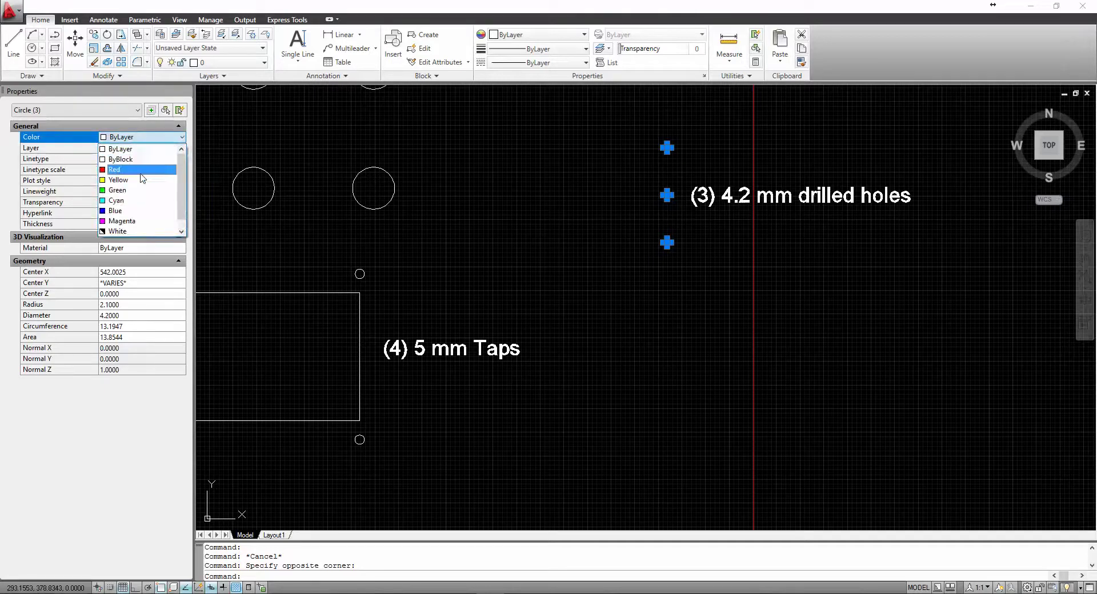
left_click(132, 190)
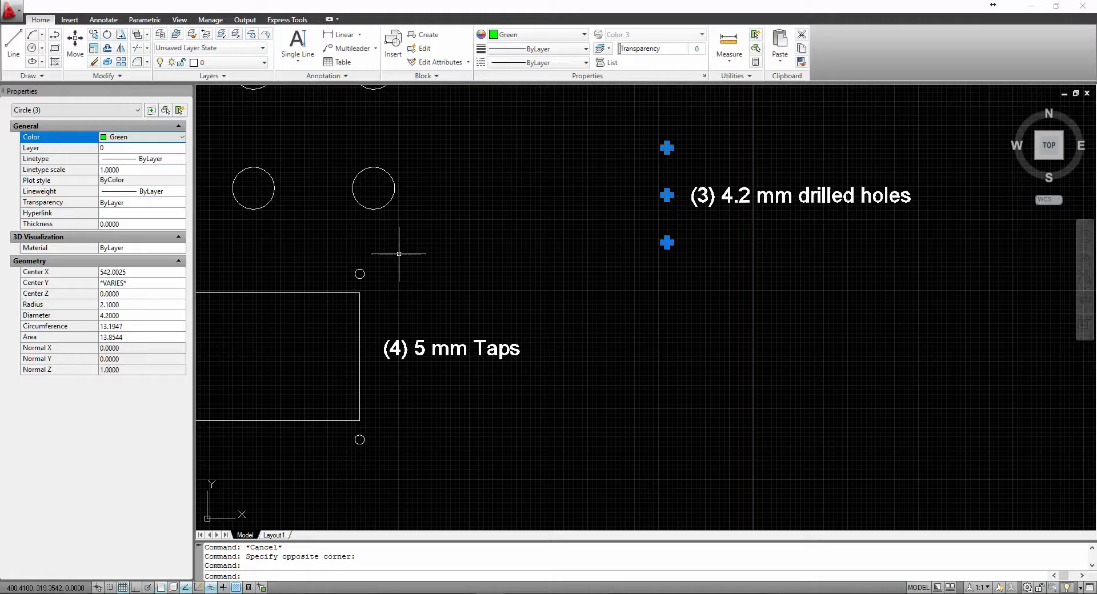
key("Escape")
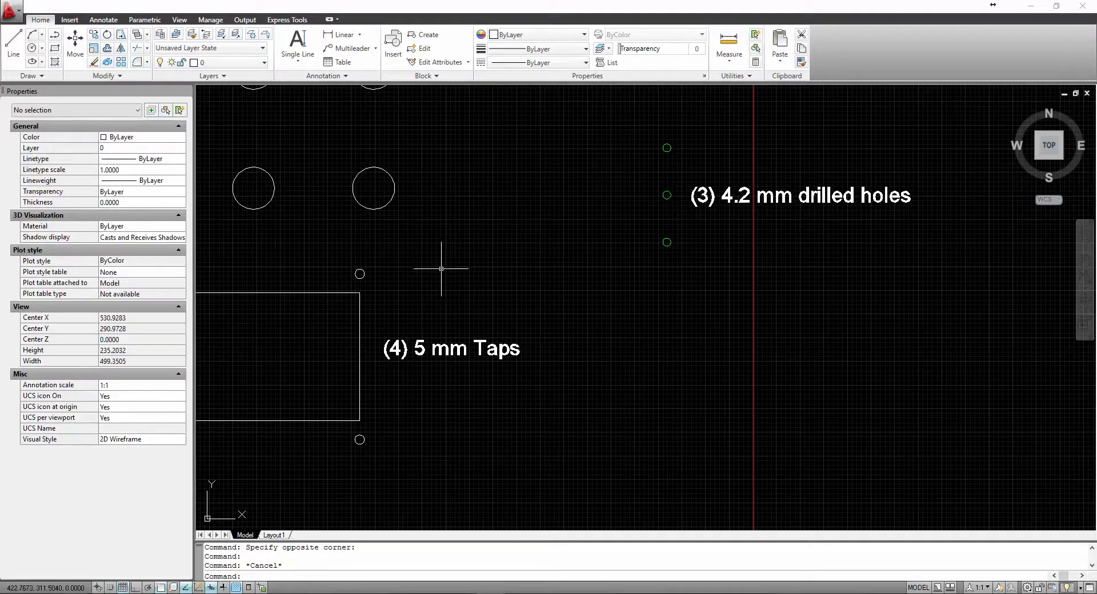
Select the four 5 mm tap circles at the rectangle's corners and set their colour to Cyan.
scroll(423, 343, "down", 5)
scroll(335, 365, "up", 5)
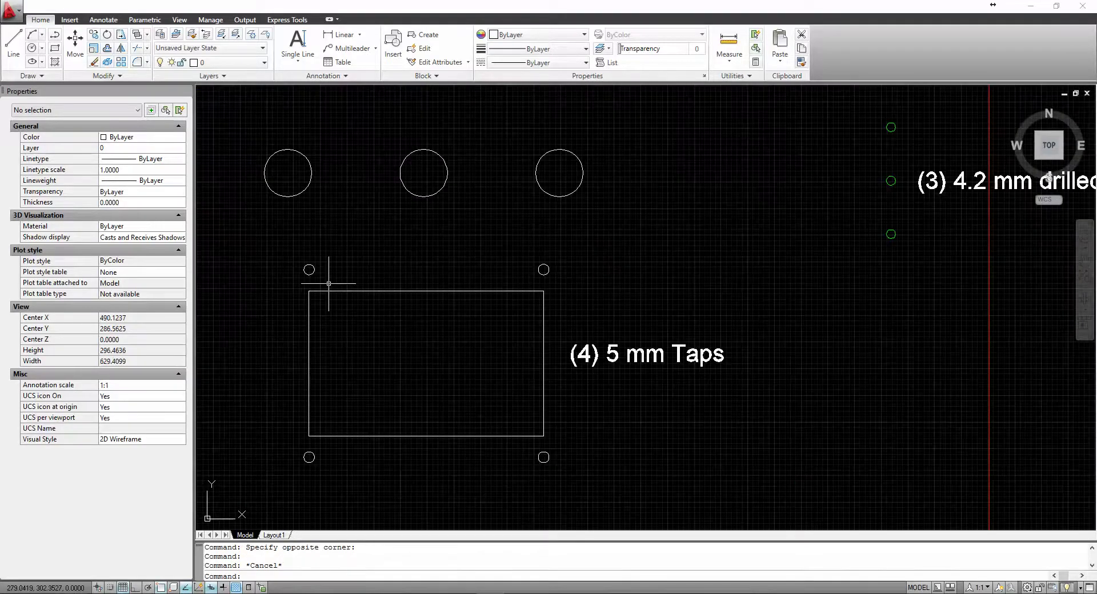
left_click(547, 270)
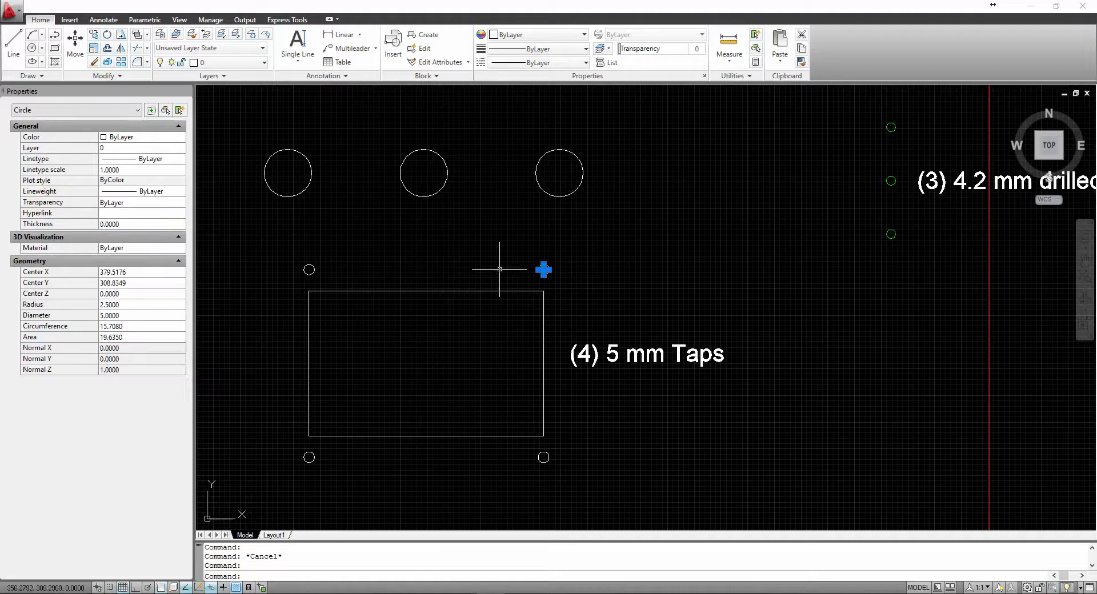
left_click(309, 270)
left_click(308, 457)
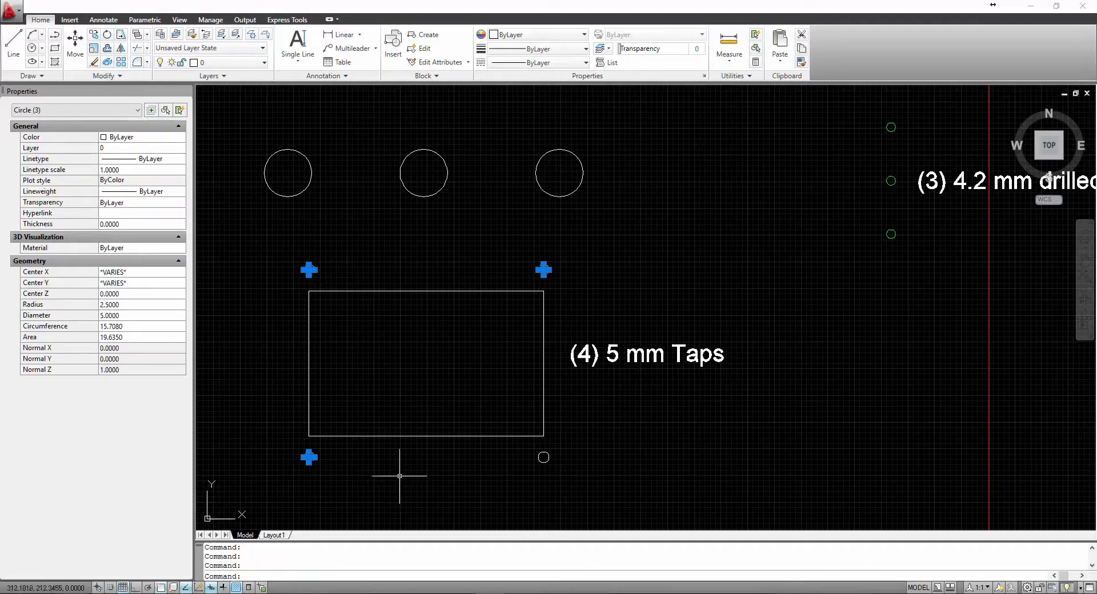
left_click(543, 458)
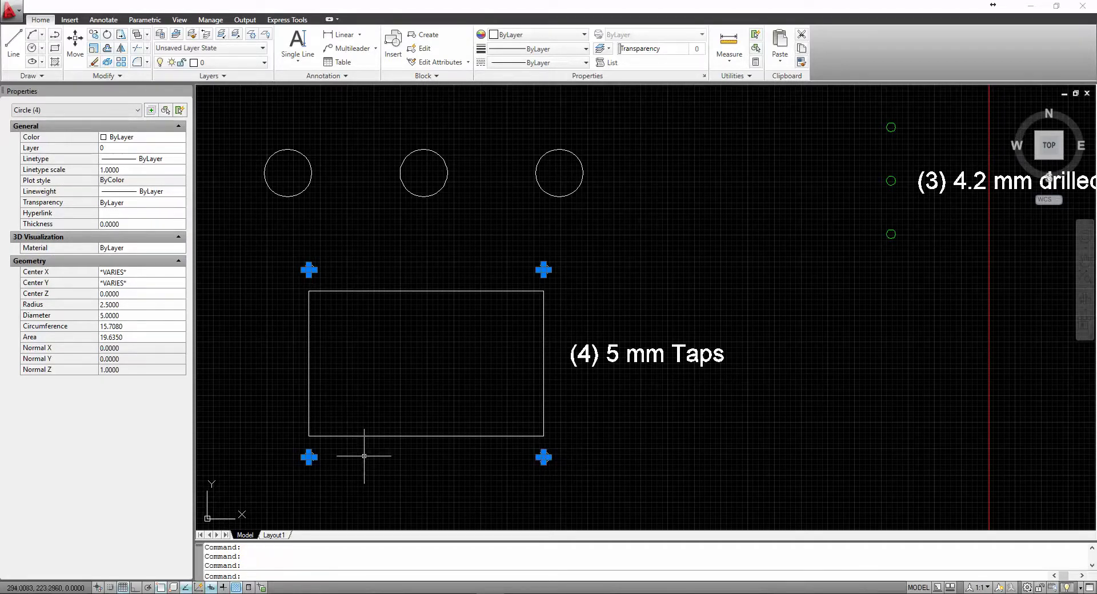
left_click(170, 137)
left_click(170, 137)
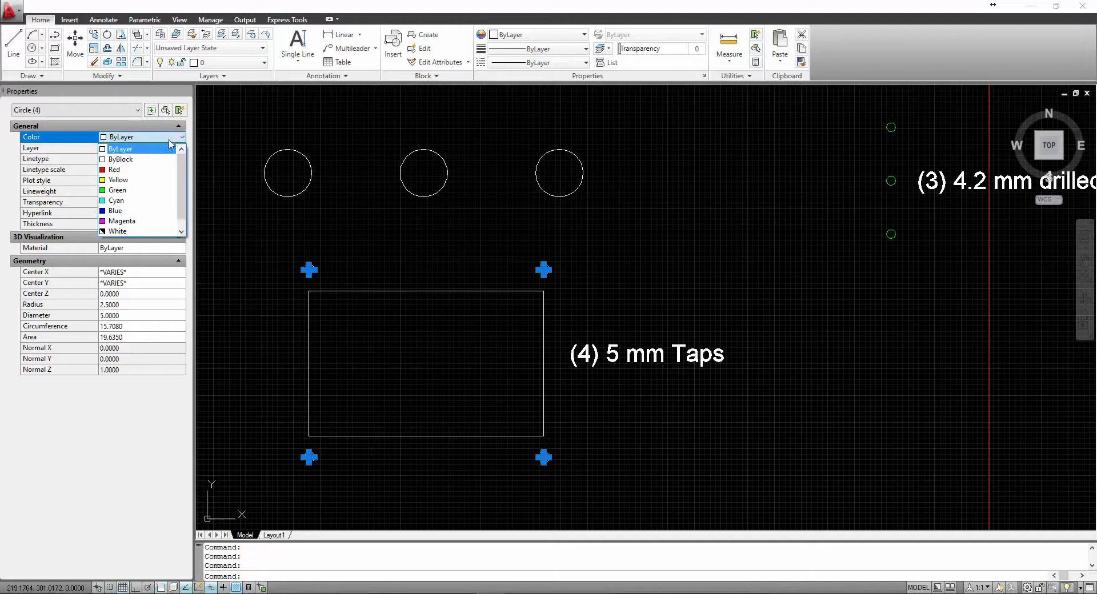
left_click(127, 200)
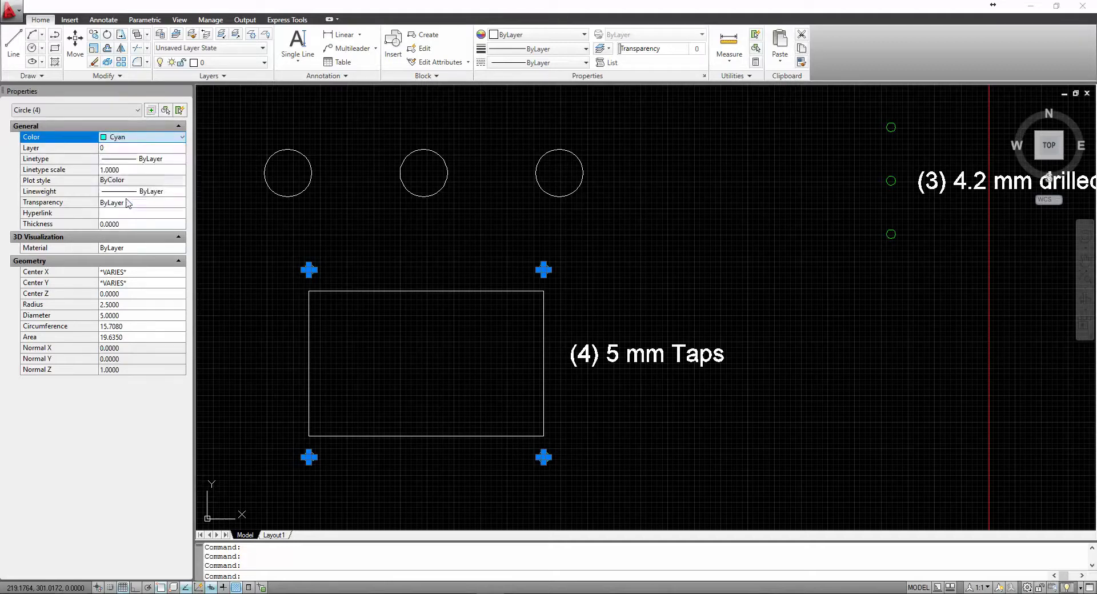
key("Escape")
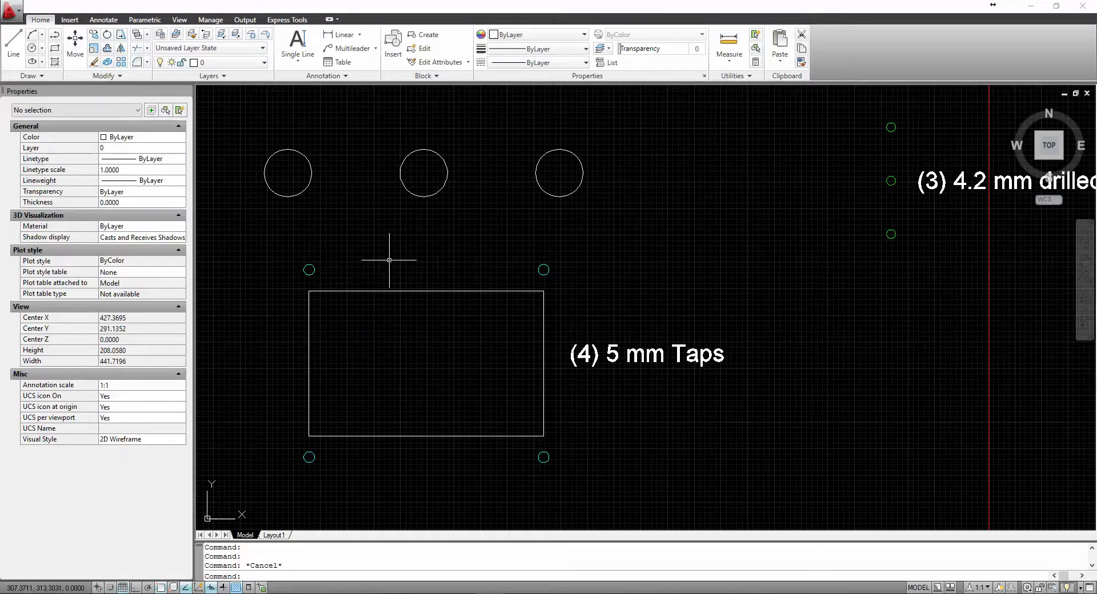
Window-select the six 22.2250 mm circles above the rectangle and set their colour to Magenta.
scroll(389, 260, "down", 2)
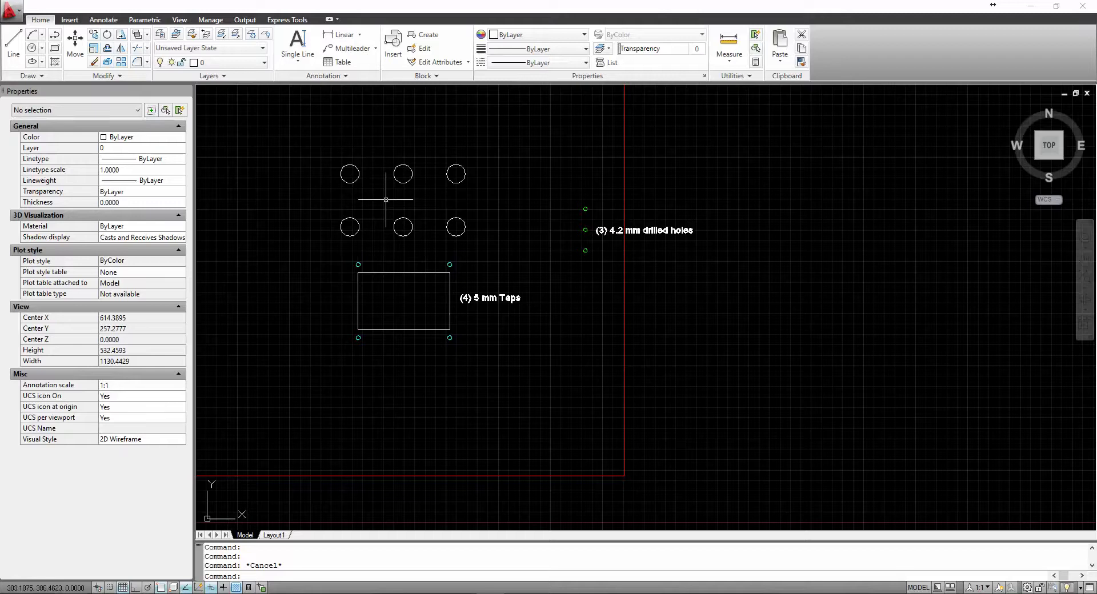
left_click(323, 153)
left_click(483, 251)
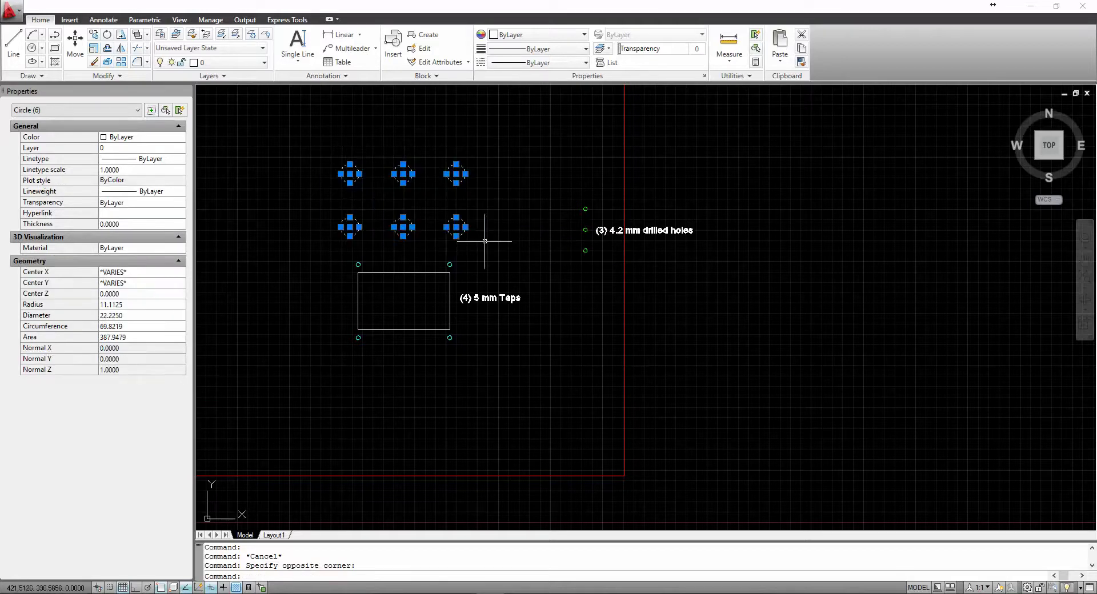
left_click(172, 137)
left_click(182, 137)
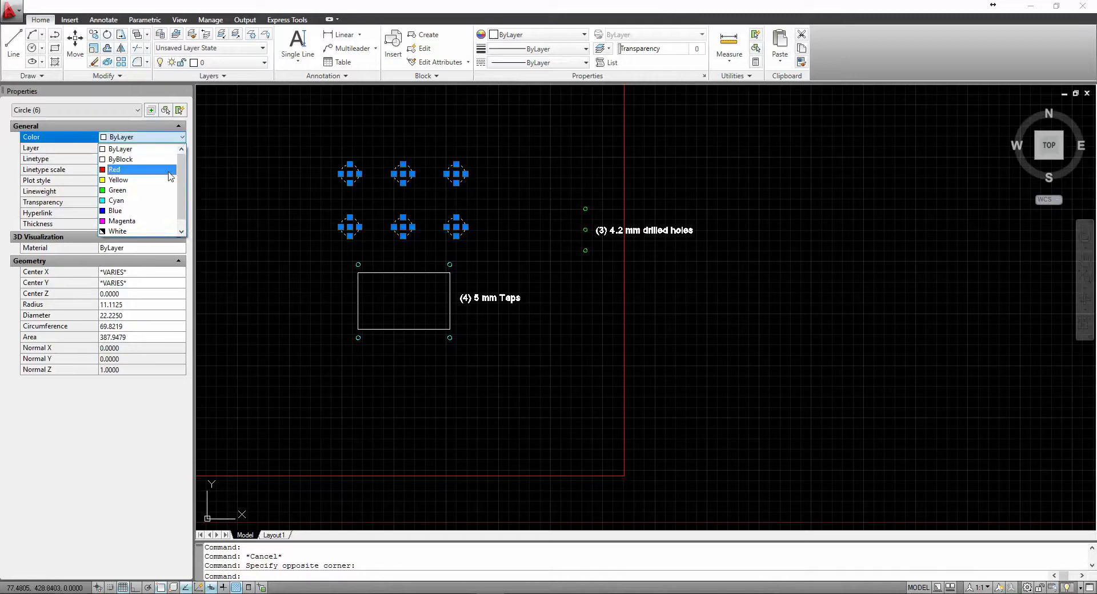
left_click(140, 222)
key("Escape")
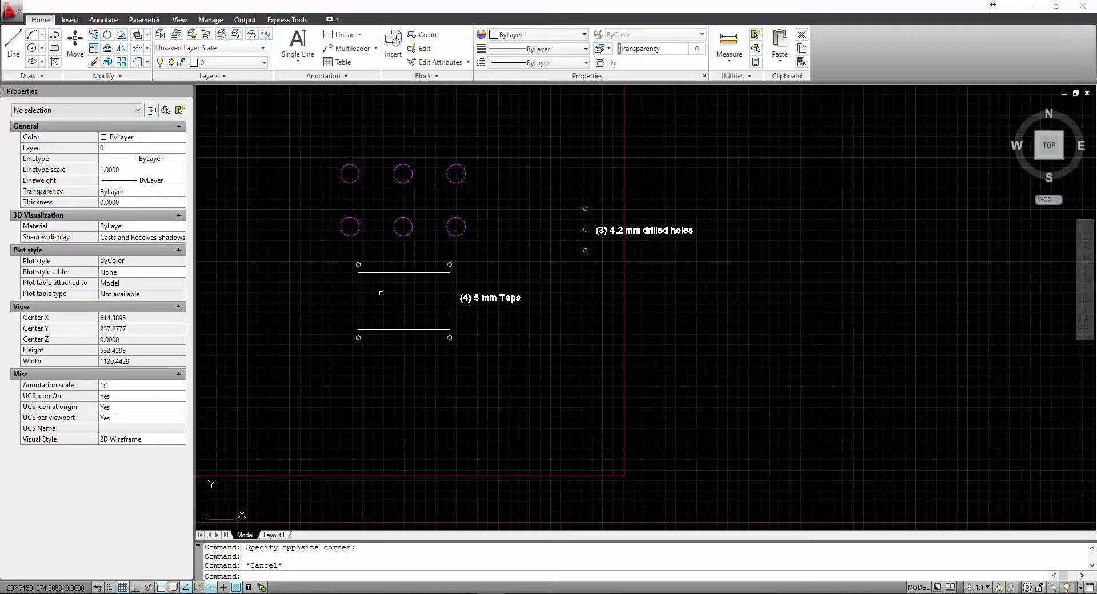
scroll(397, 304, "up", 6)
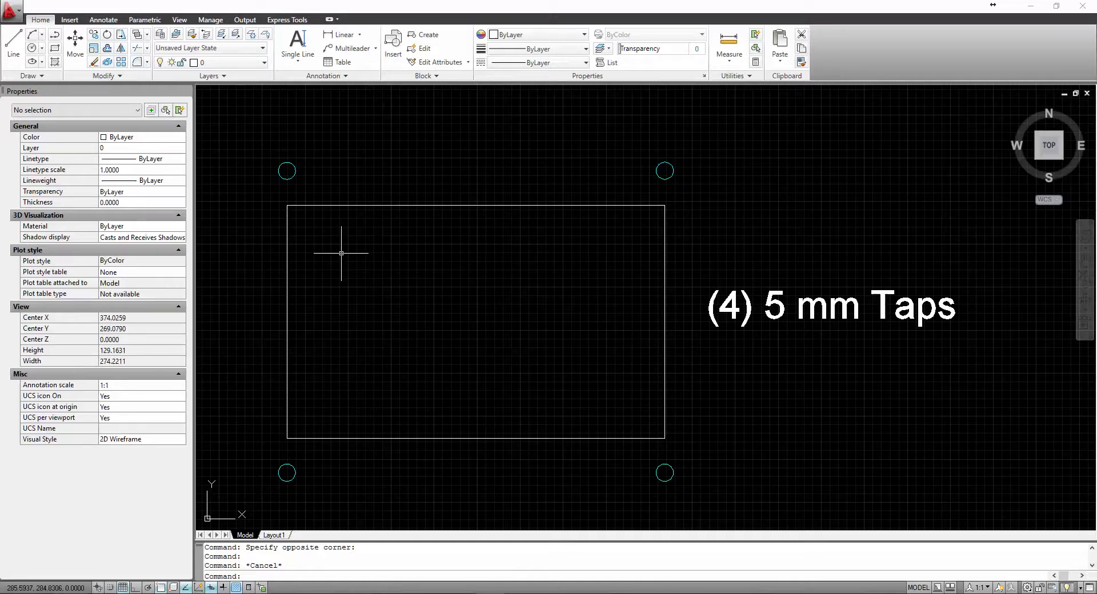
left_click(366, 205)
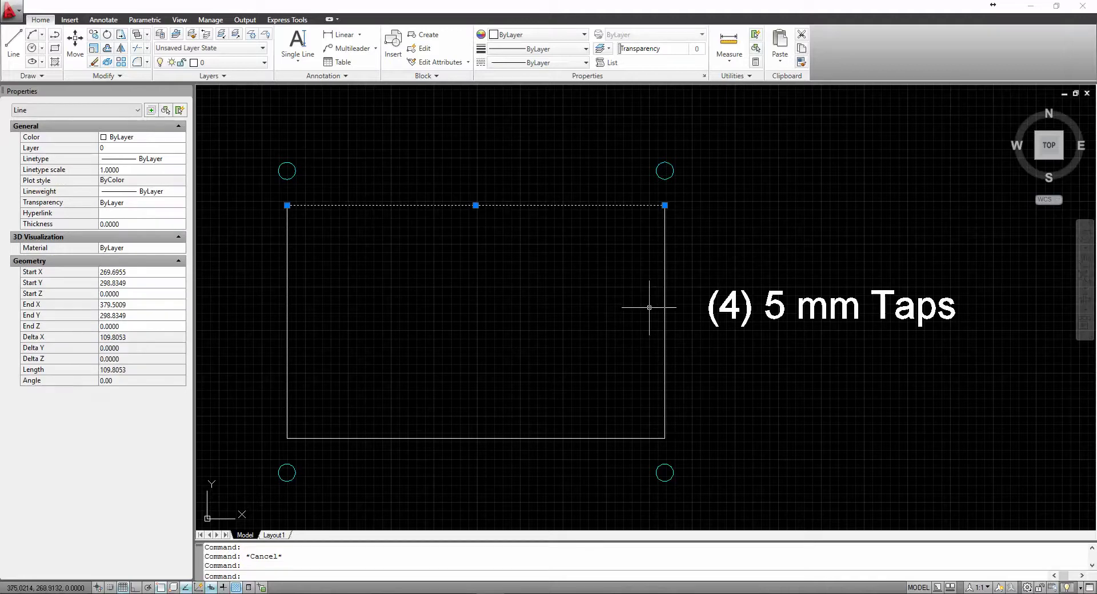
left_click(665, 332)
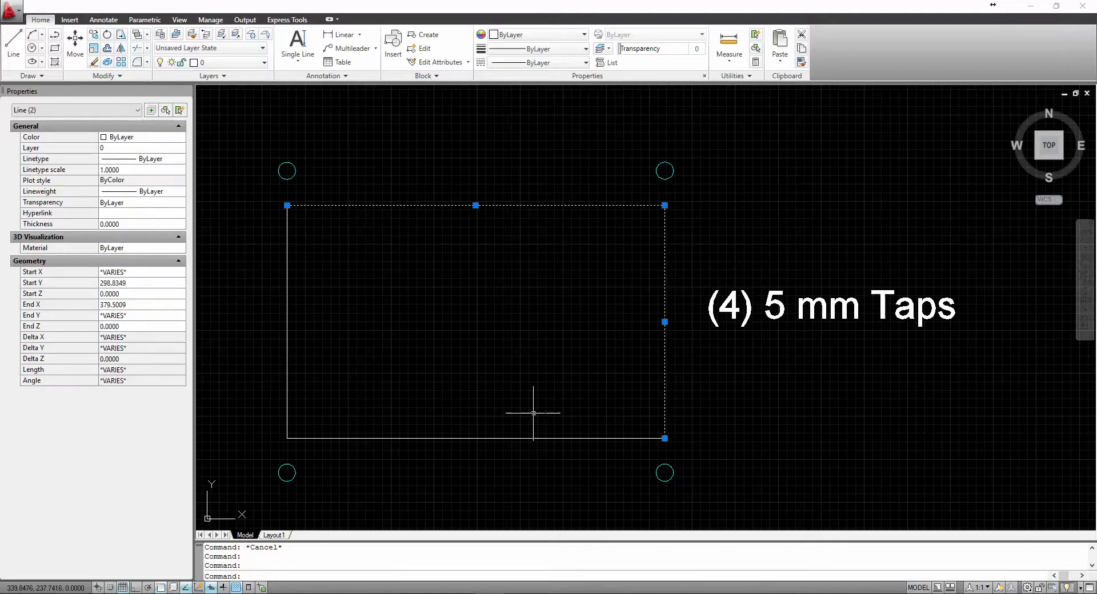
left_click(491, 439)
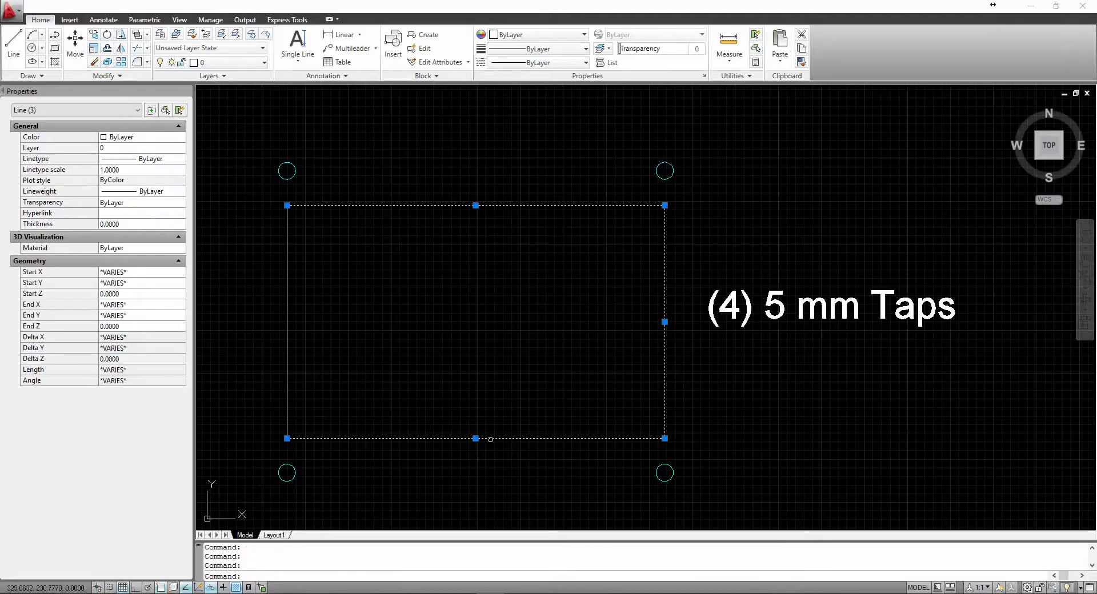
left_click(287, 318)
key("Escape")
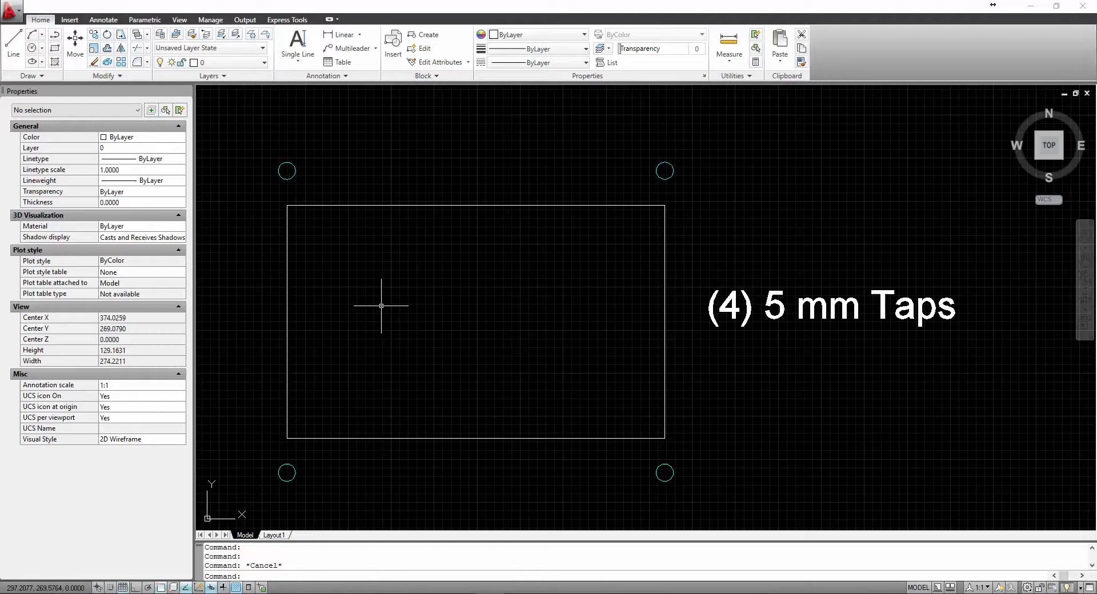
With Magenta as the current colour, draw a rectangle snapped to the white rectangle's opposite corners.
left_click(583, 39)
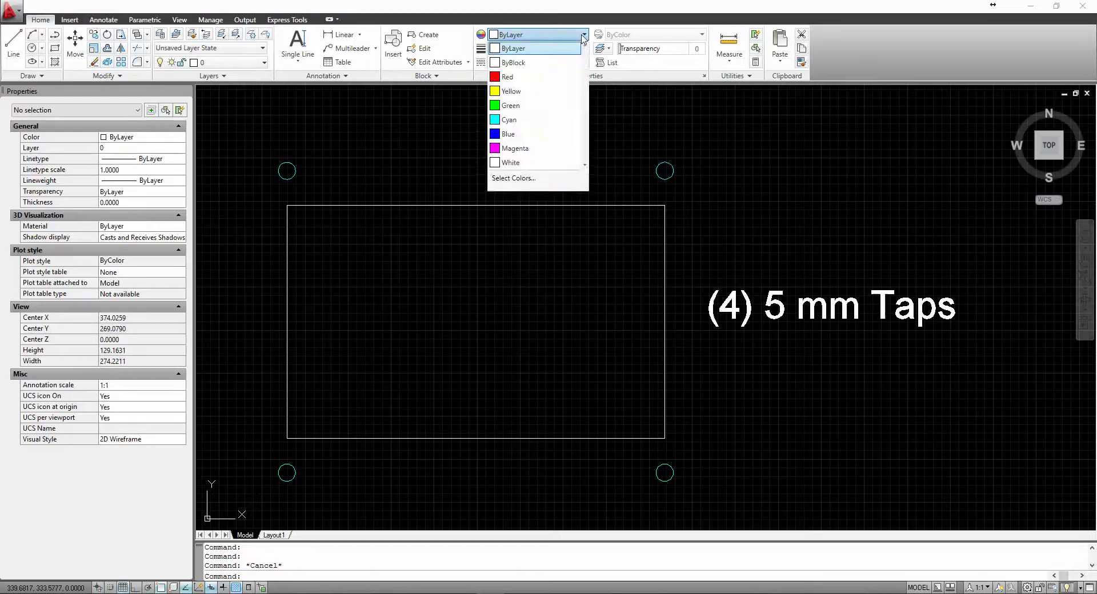
left_click(511, 150)
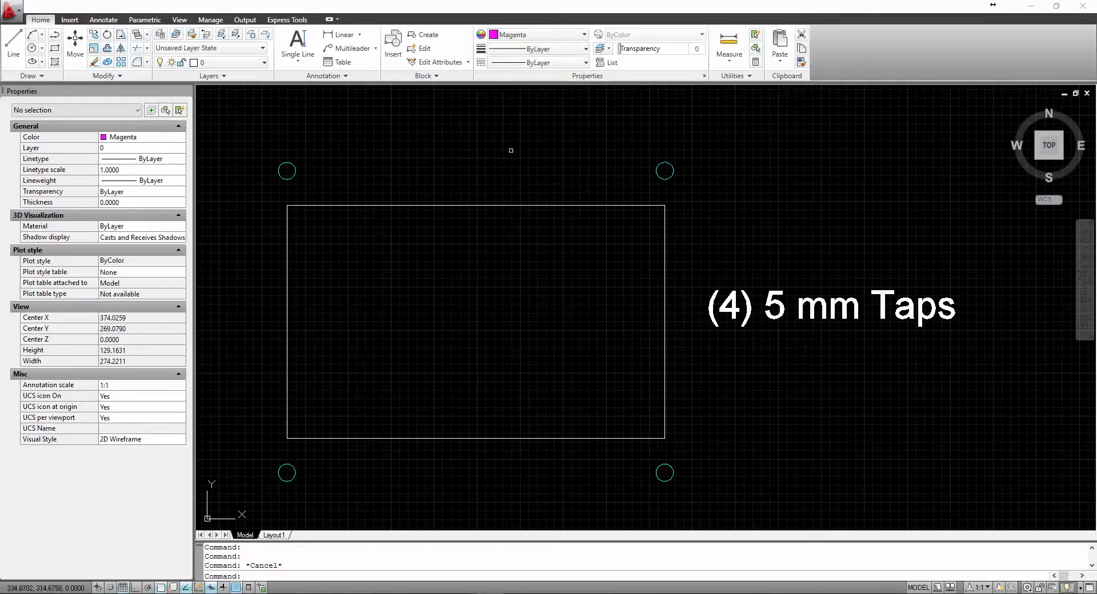
left_click(55, 50)
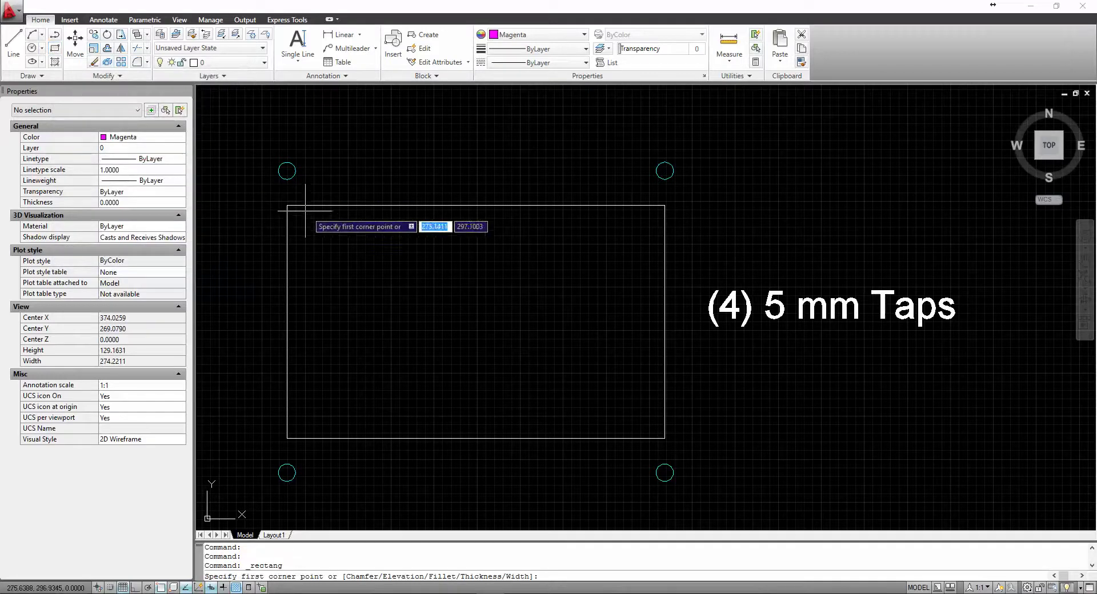
left_click(287, 204)
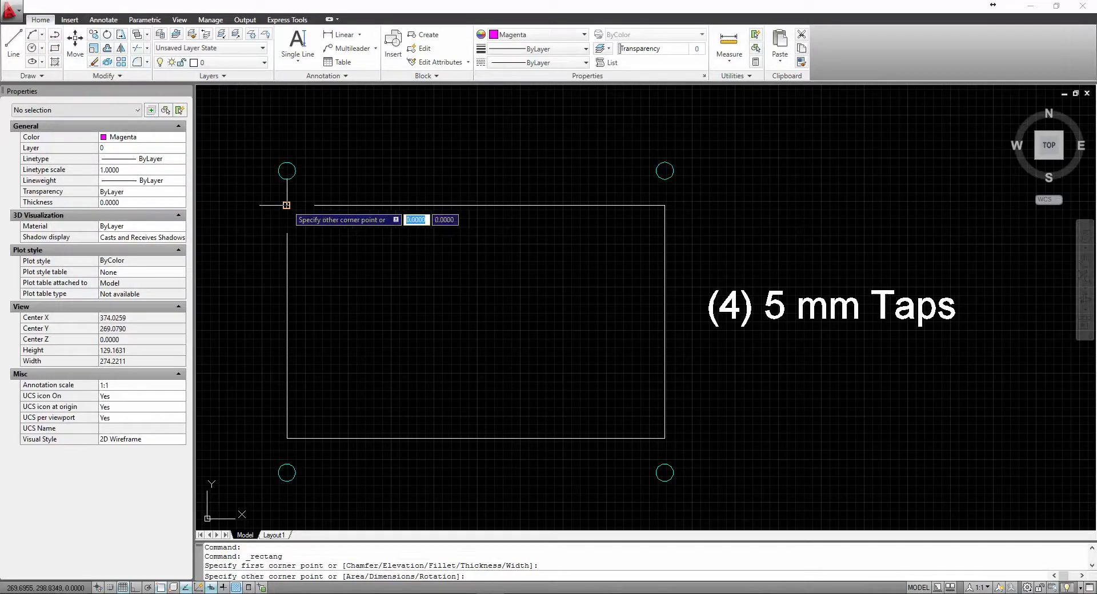
left_click(664, 439)
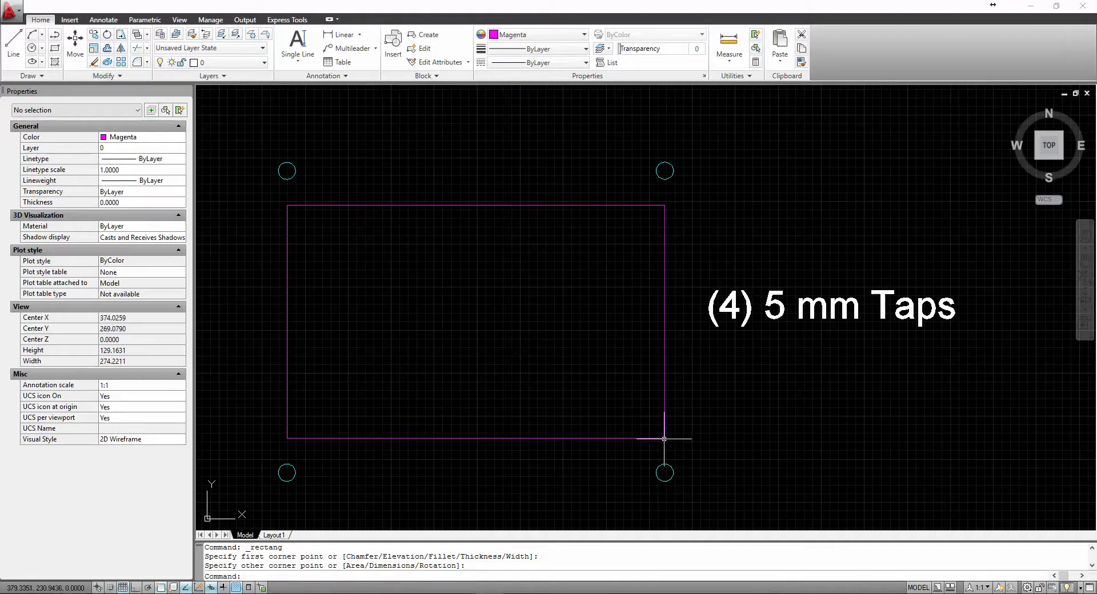
scroll(773, 457, "down", 6)
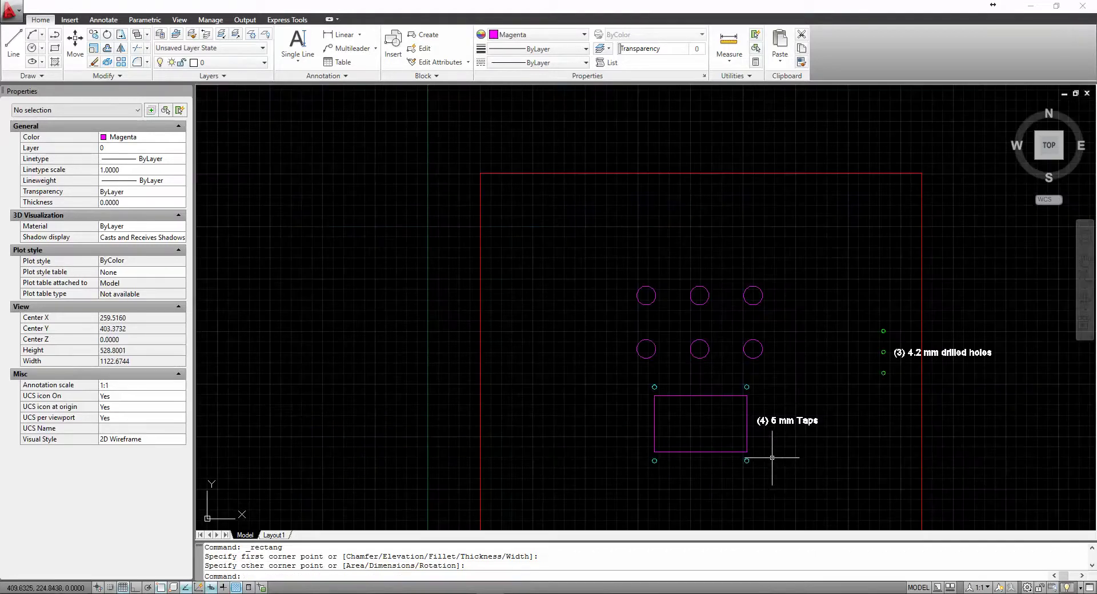
scroll(780, 458, "down", 3)
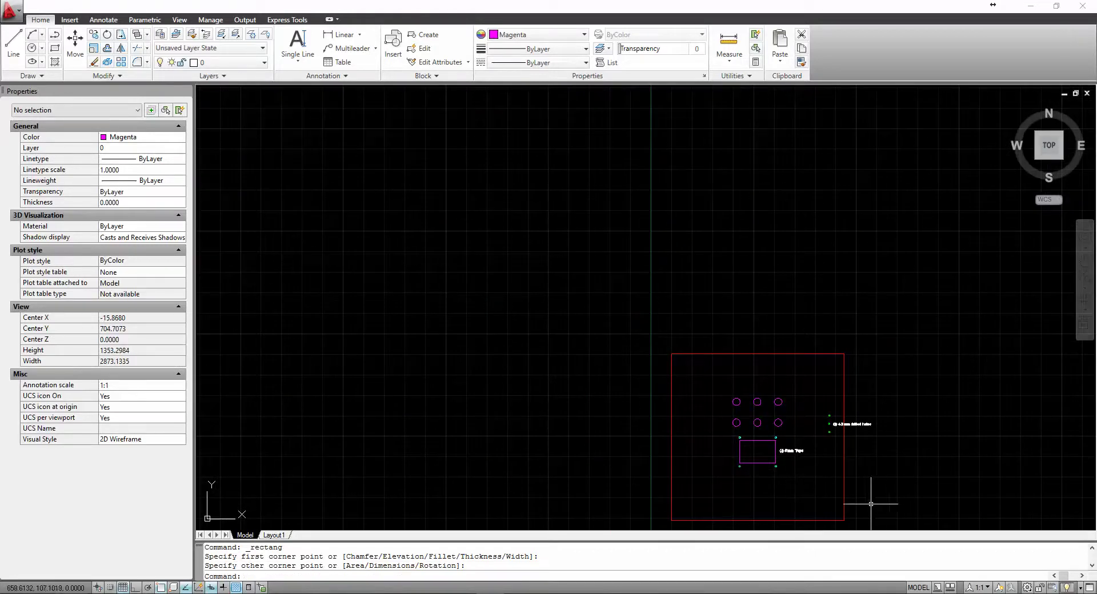
scroll(871, 504, "down", 1)
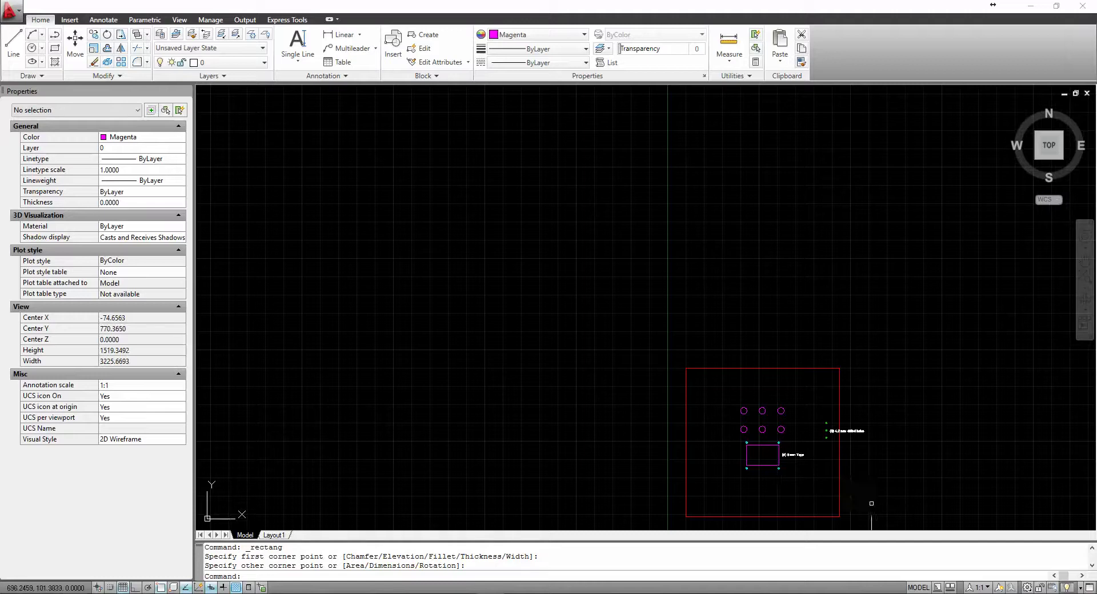
scroll(869, 502, "up", 5)
scroll(862, 500, "down", 3)
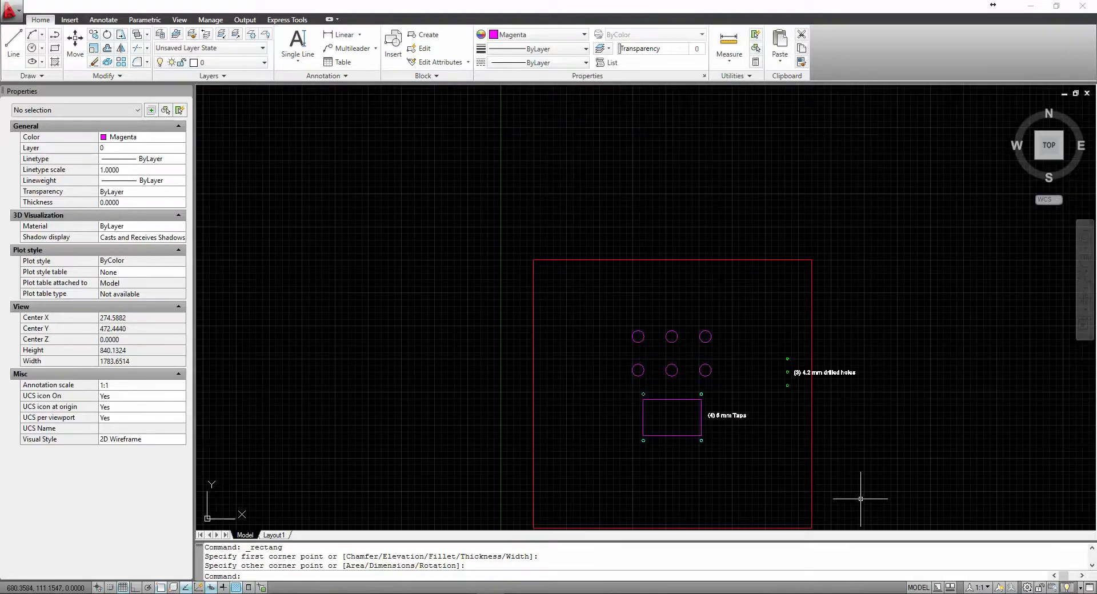
scroll(857, 500, "down", 5)
scroll(712, 340, "up", 4)
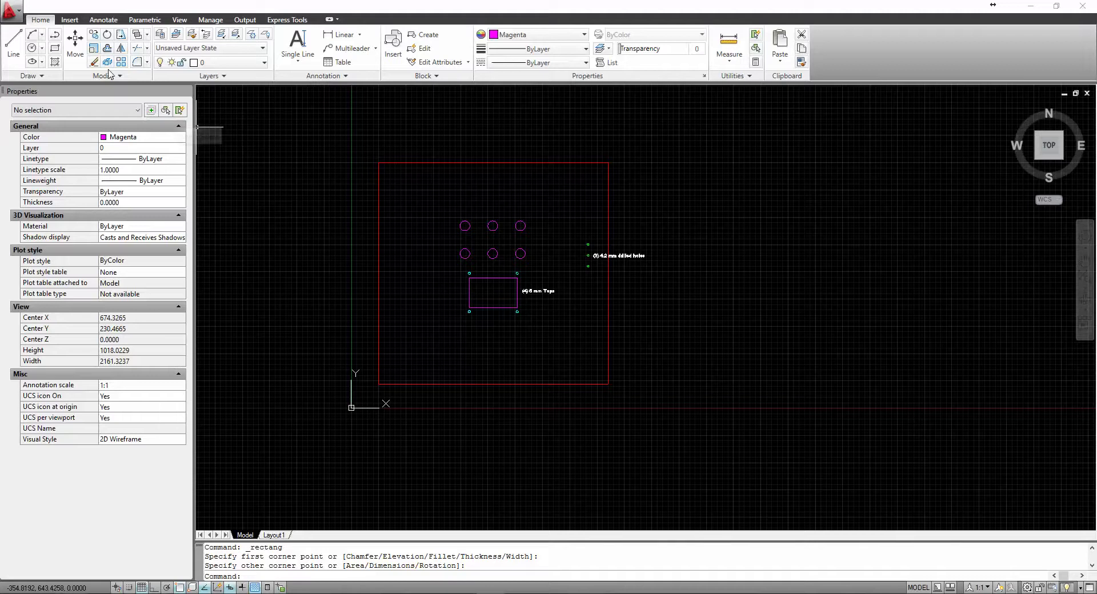
Save As AutoCAD 2000/LT2000 DXF, replacing 'CP1239 Dead Front for CNC.dxf'.
left_click(17, 12)
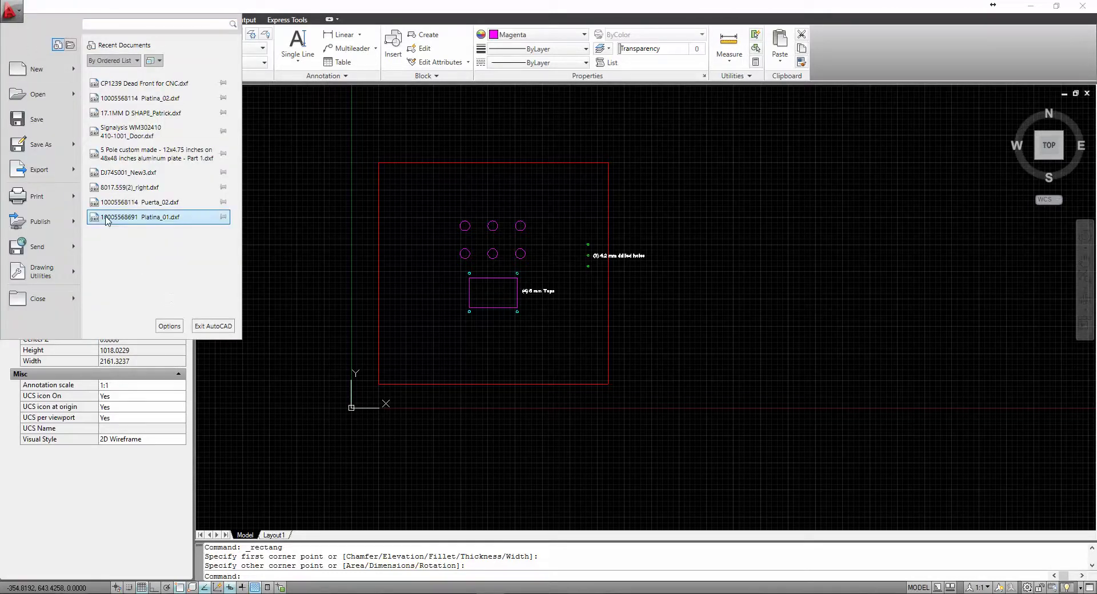
left_click(36, 145)
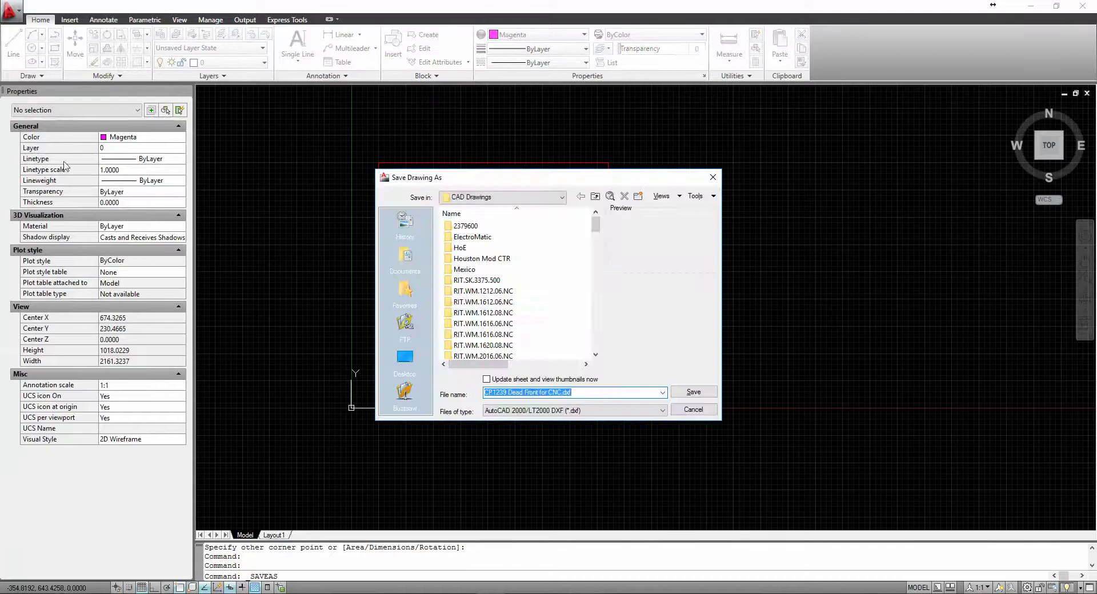
left_click(663, 411)
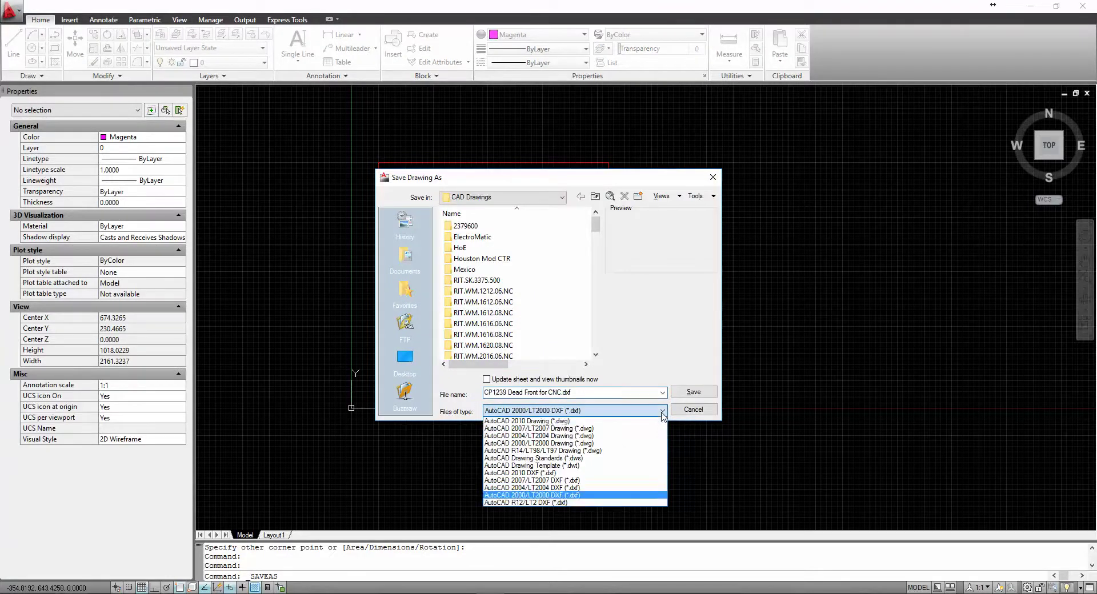
left_click(561, 497)
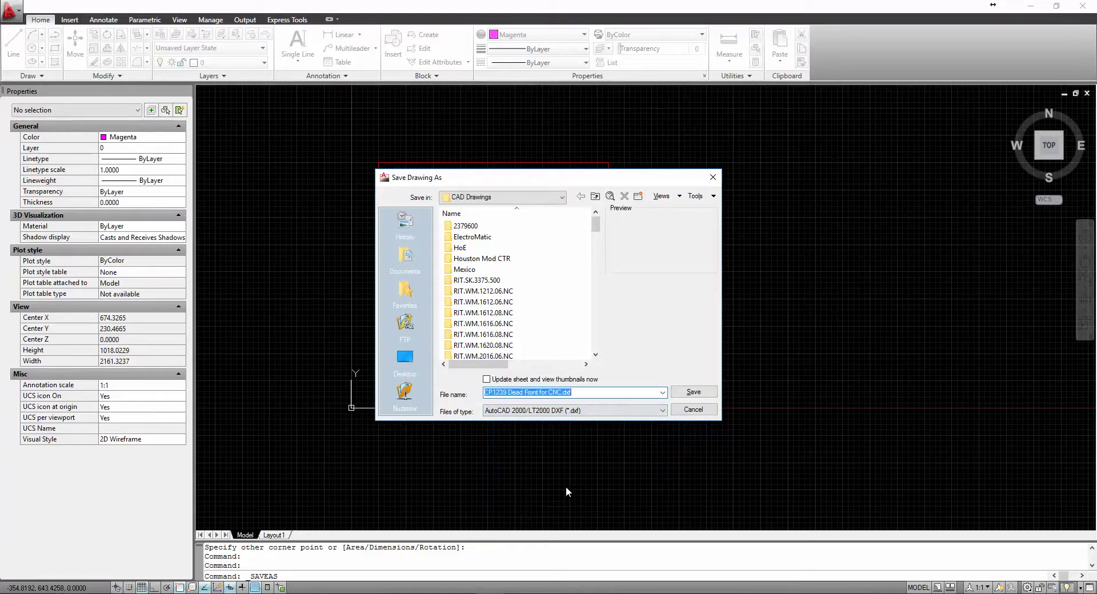
left_click(686, 396)
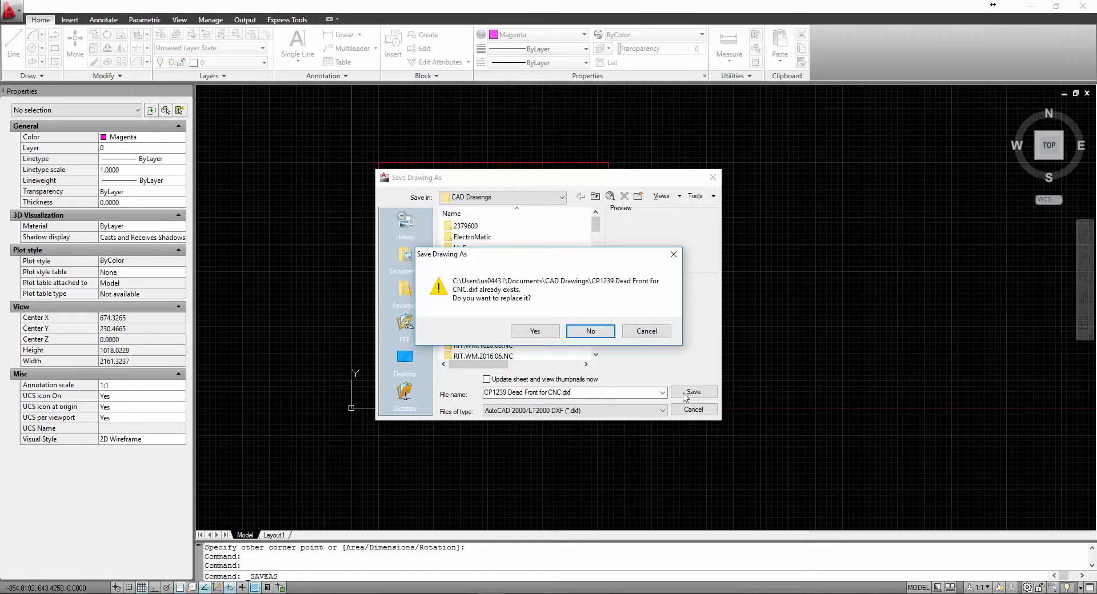
left_click(537, 332)
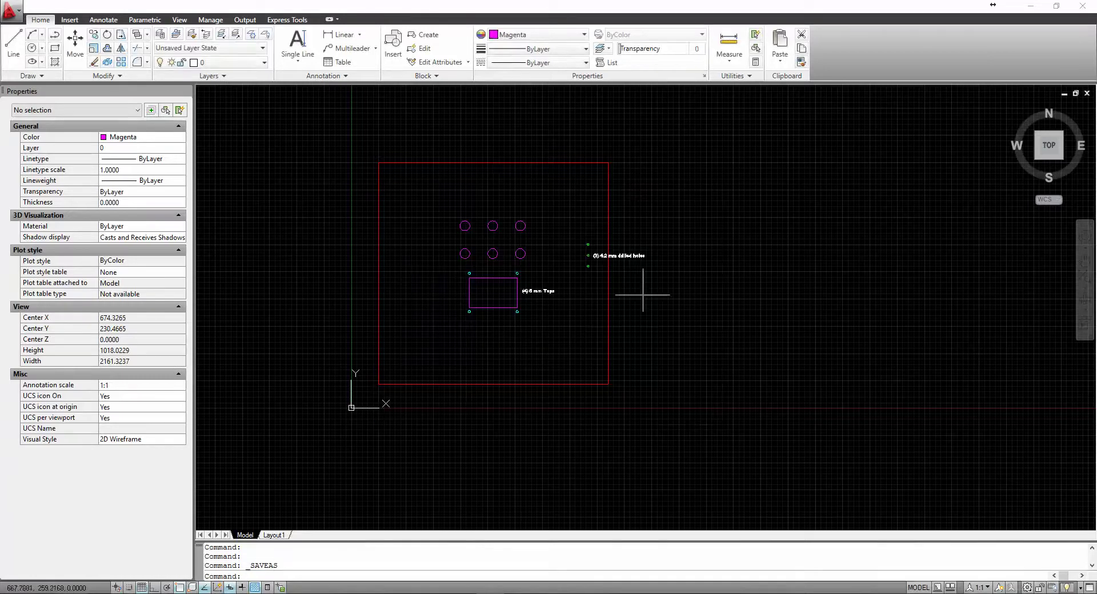